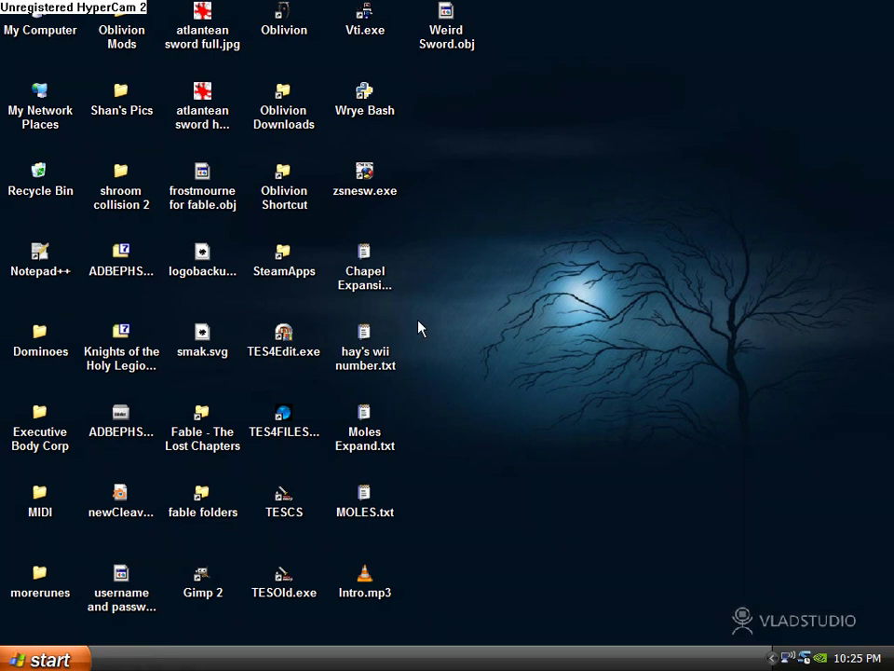
- Launch Fable Explorer from the Start menu
left_click(42, 659)
left_click(499, 295)
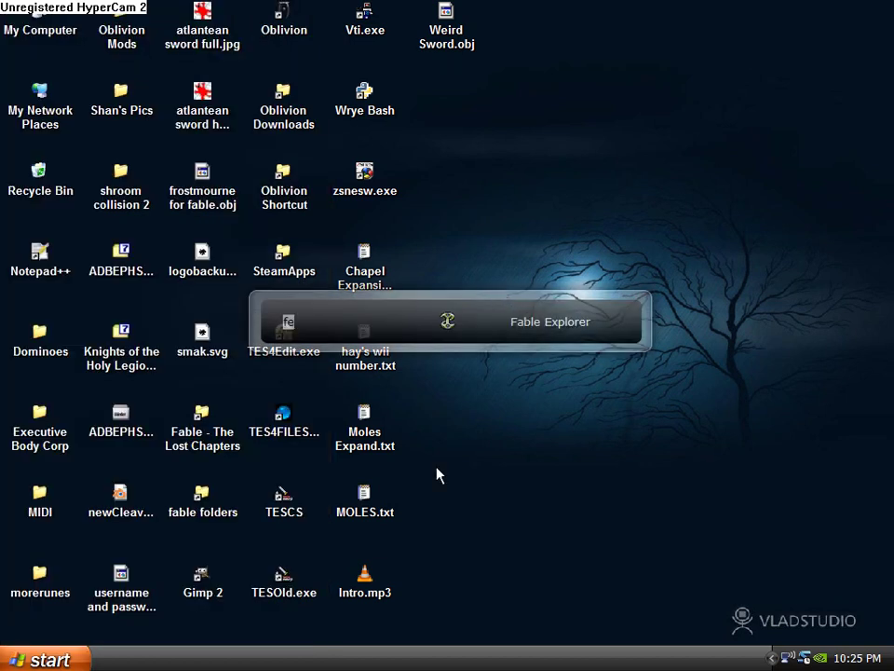
- Start Firefox and open the Blender Sword Template thread from page two of FableTLCMod's Graphics Editing board
left_click(42, 658)
left_click(56, 223)
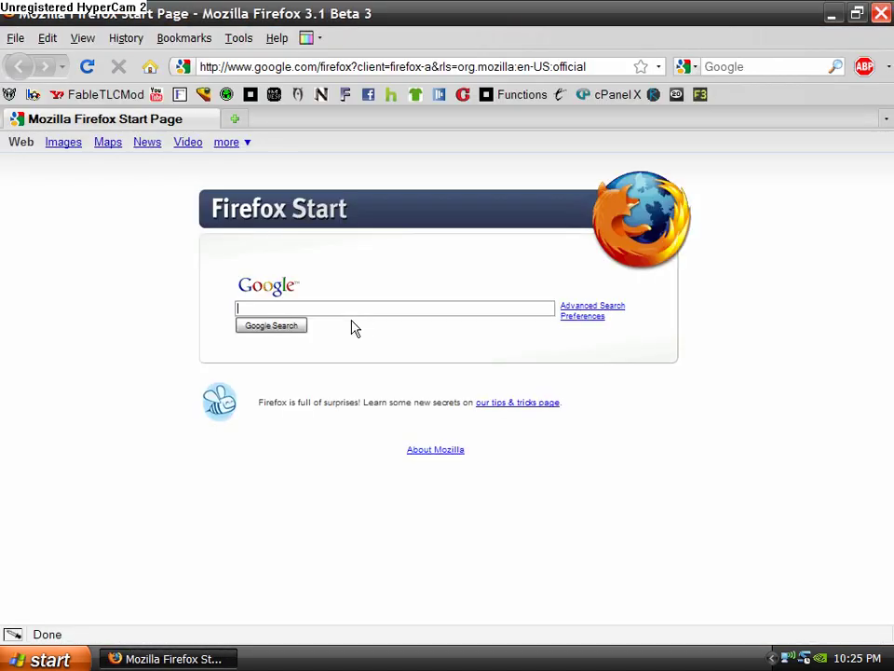
left_click(121, 94)
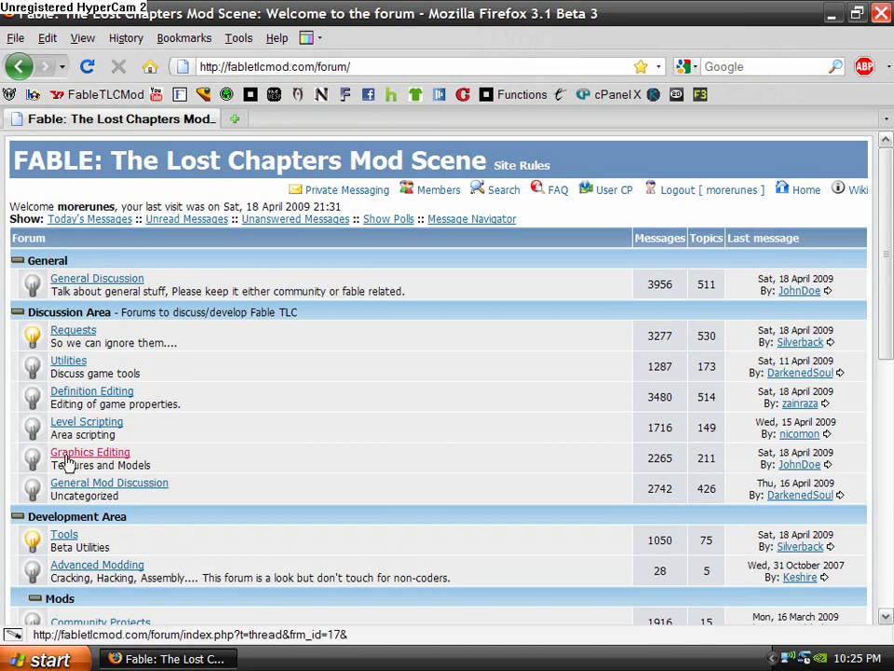
left_click(86, 453)
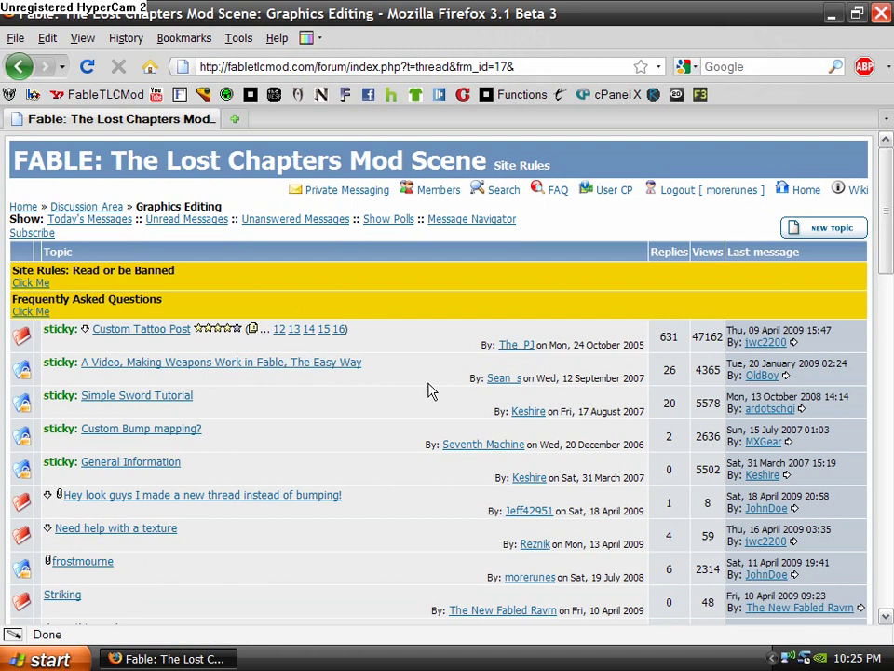
middle_click_drag(370, 385, 247, 444)
left_click(143, 392)
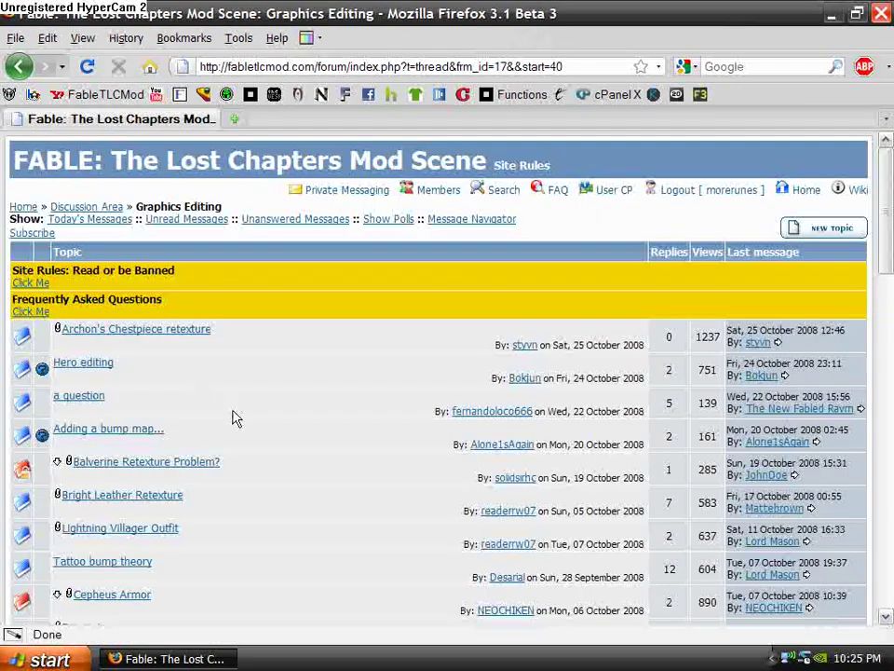
scroll(234, 416, "down", 3)
left_click(155, 543)
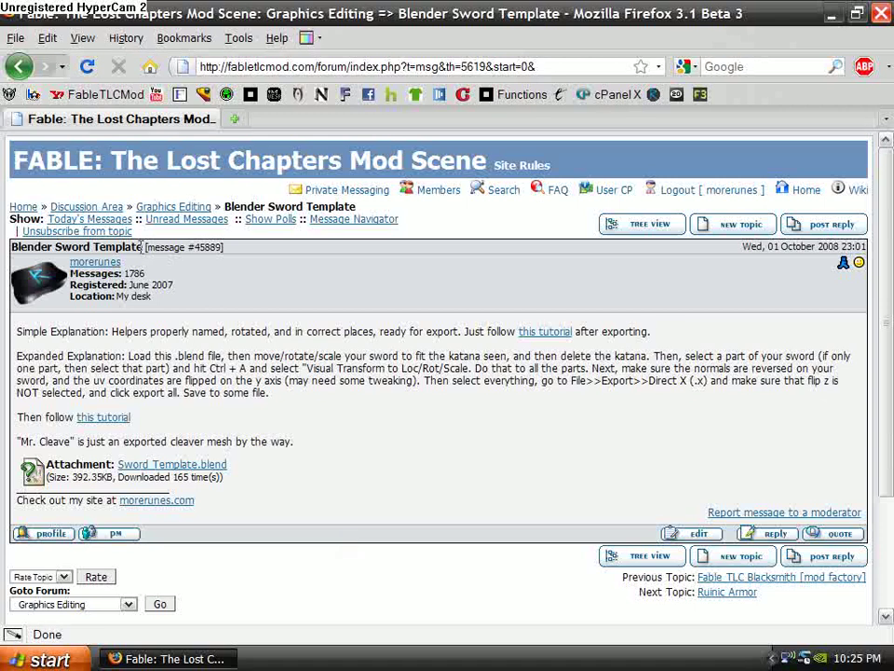
- Download the Sword Template.blend attachment to the Desktop and close Firefox
left_click_drag(141, 246, 21, 244)
left_click(238, 371)
left_click(191, 465)
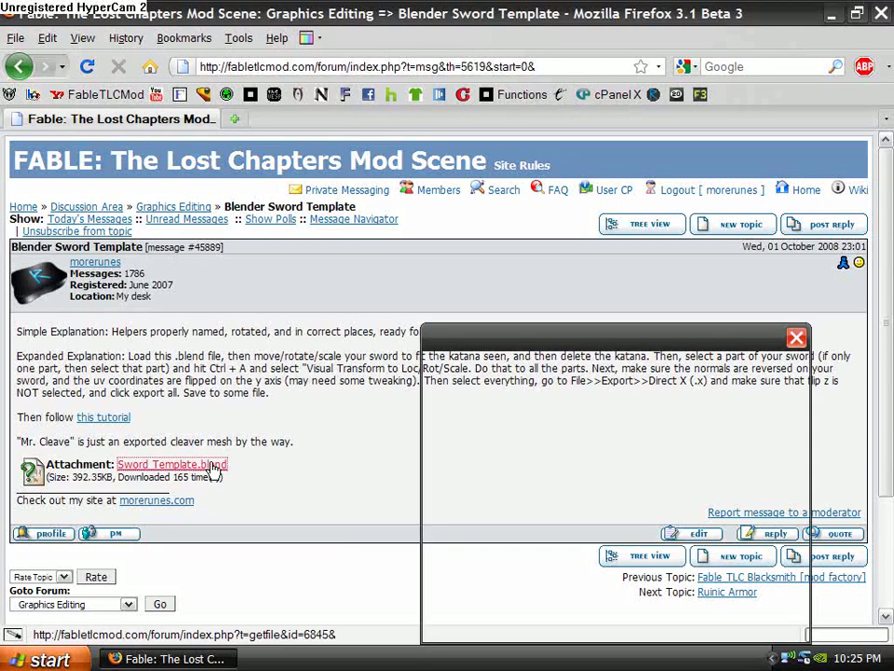
left_click(508, 514)
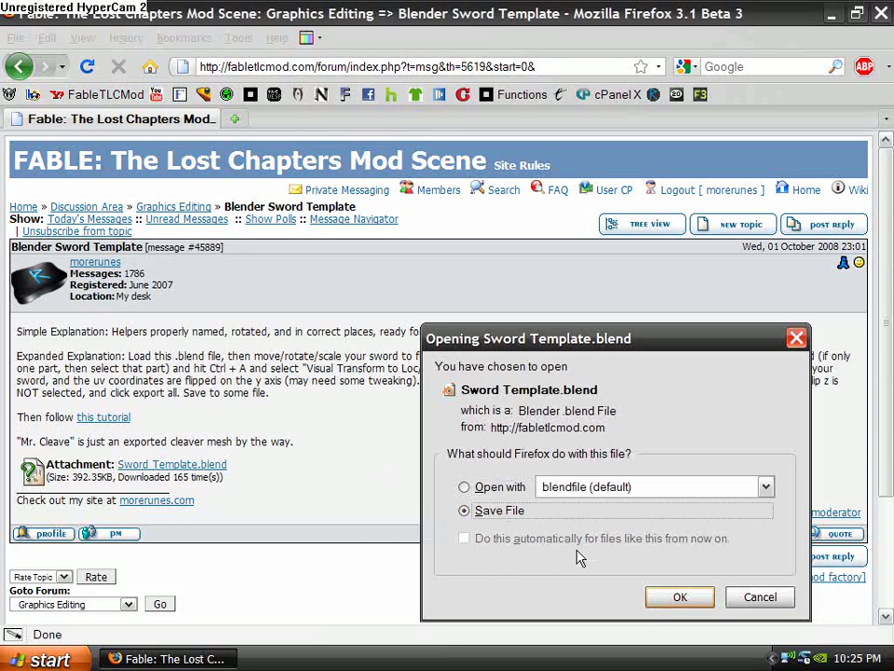
left_click(678, 597)
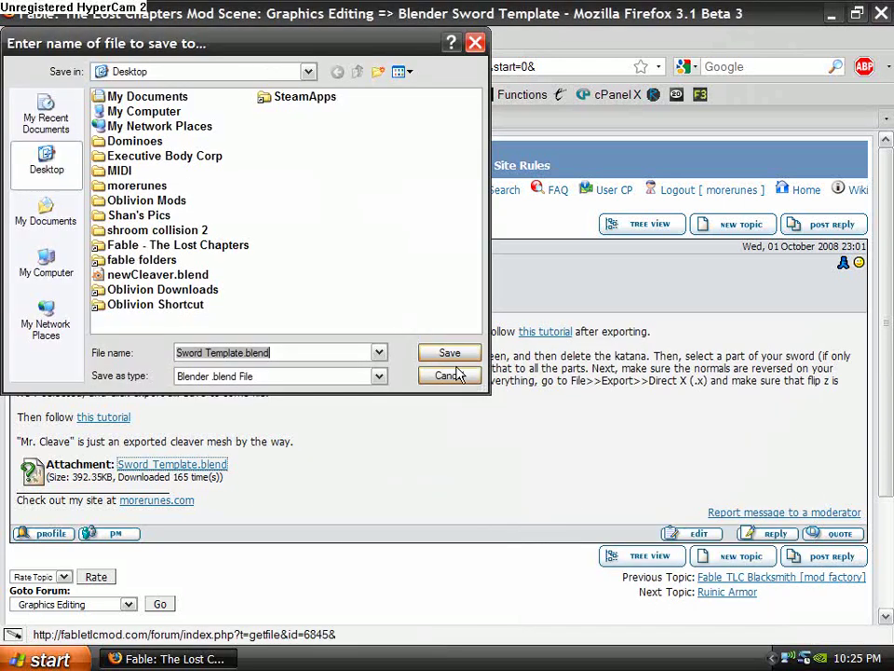
left_click(449, 356)
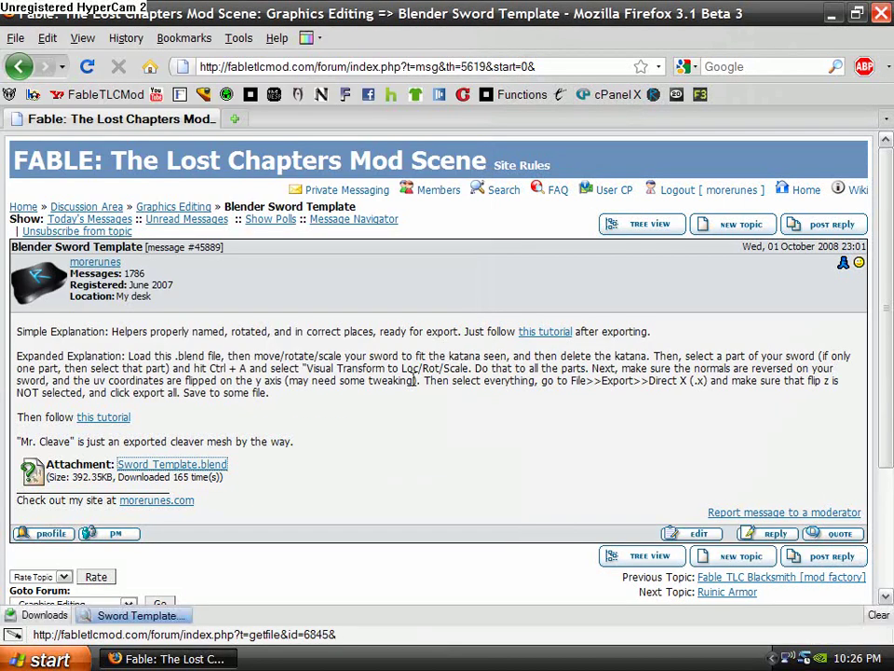
left_click(881, 14)
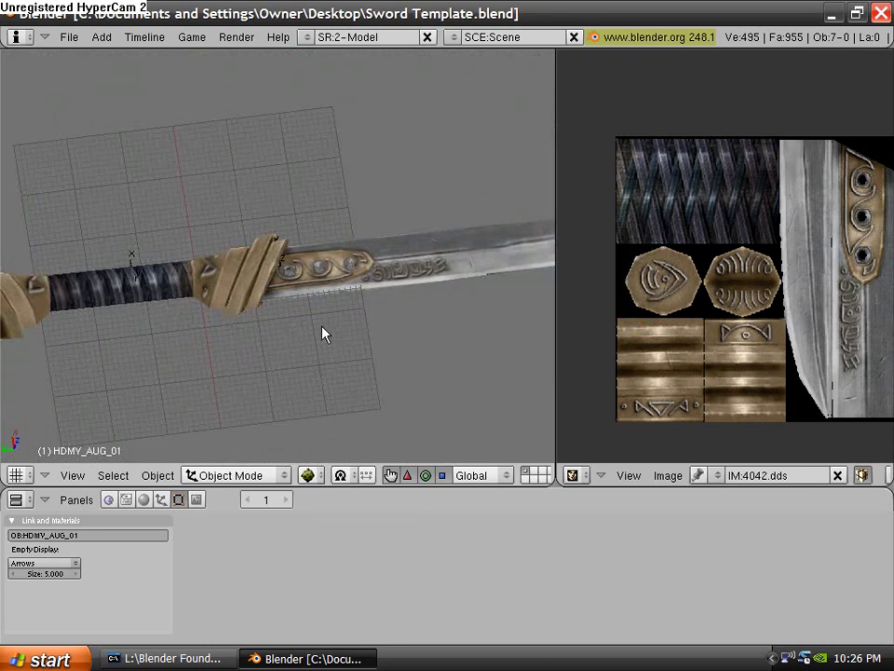
- Orbit, switch to top view and zoom out to see the whole template sword
scroll(313, 336, "down", 5)
middle_click_drag(329, 339, 292, 291)
key("KP_7")
scroll(296, 284, "down", 3)
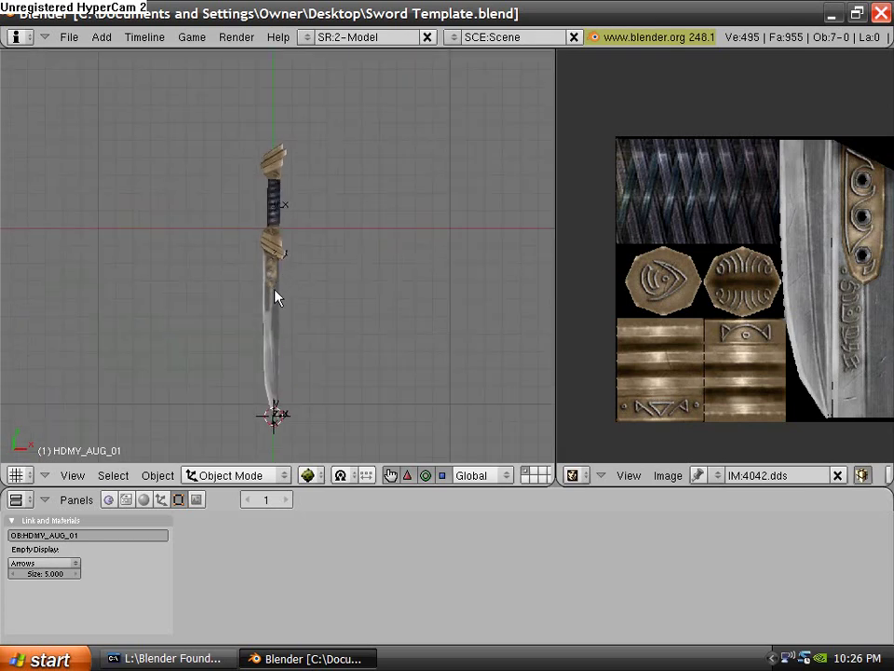
- Delete the template's sword mesh from the scene
right_click(275, 303)
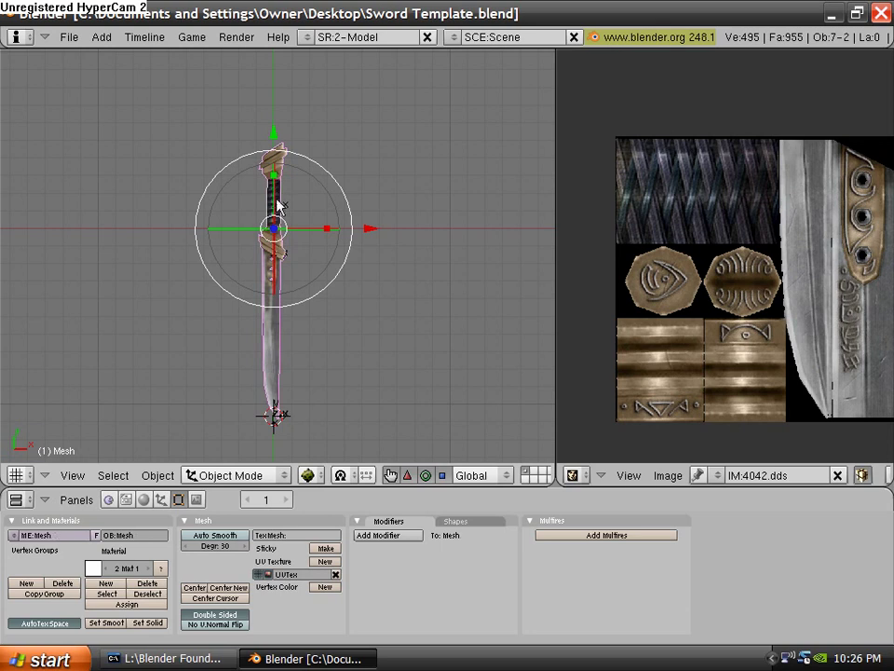
key("x")
left_click(291, 226)
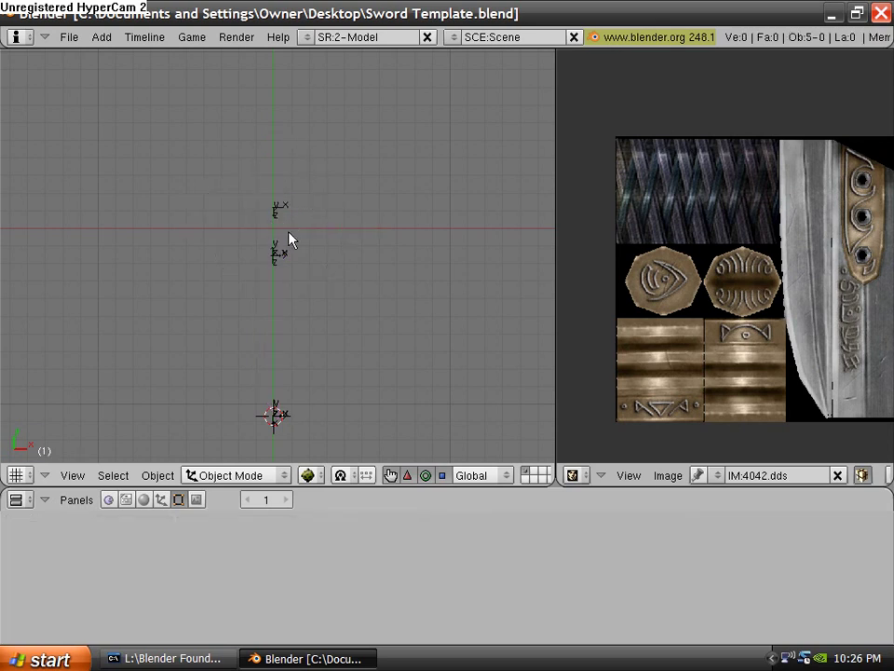
scroll(308, 251, "up", 2)
scroll(303, 250, "up", 4)
scroll(285, 243, "down", 2)
- Import Weird Sword.obj from the Desktop, split by Object with Clamp Scale 0.0
left_click(69, 37)
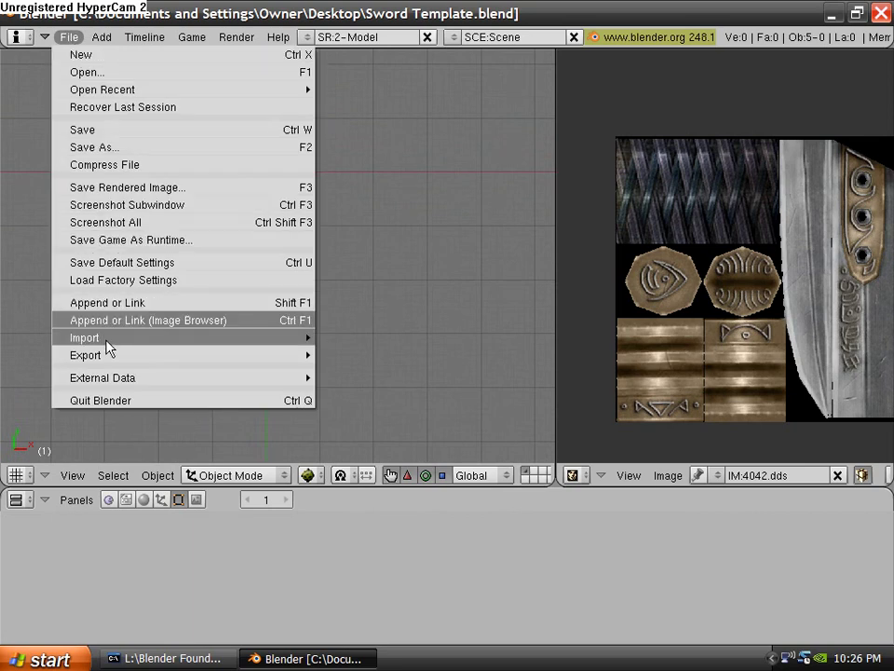
mouse_move(184, 346)
left_click(499, 601)
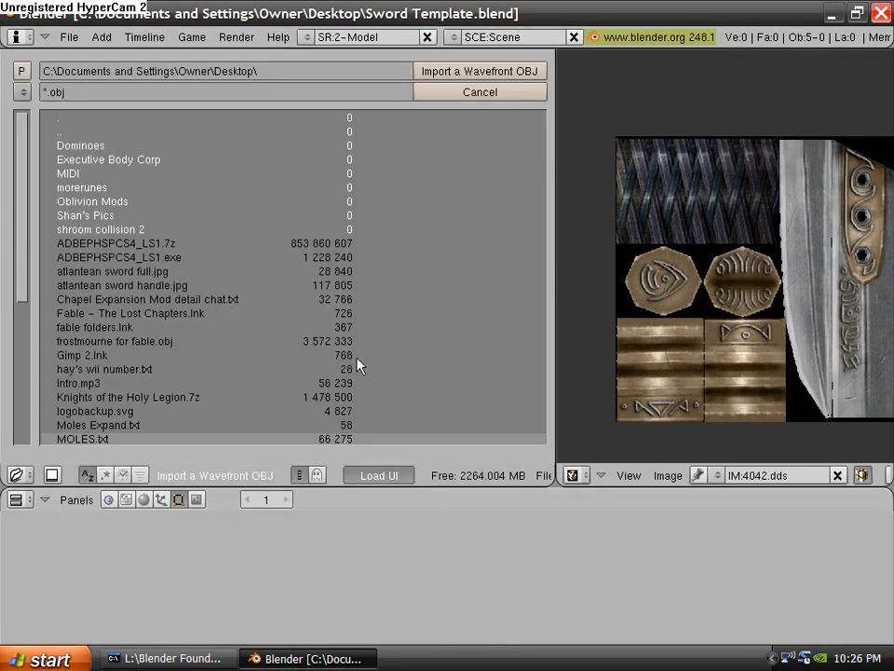
left_click(23, 92)
left_click(89, 262)
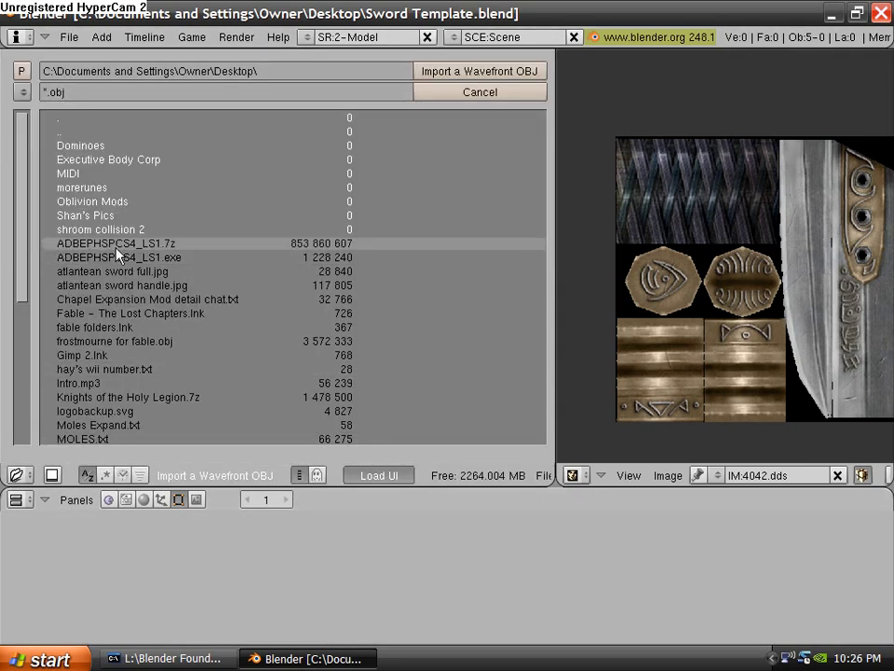
scroll(170, 243, "down", 4)
scroll(168, 246, "down", 2)
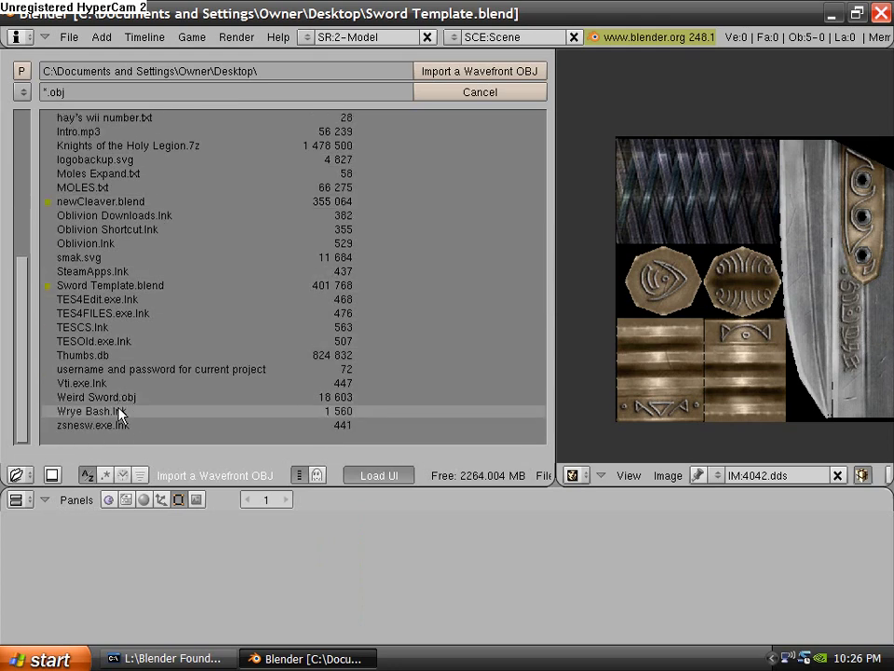
left_click(117, 398)
left_click(473, 73)
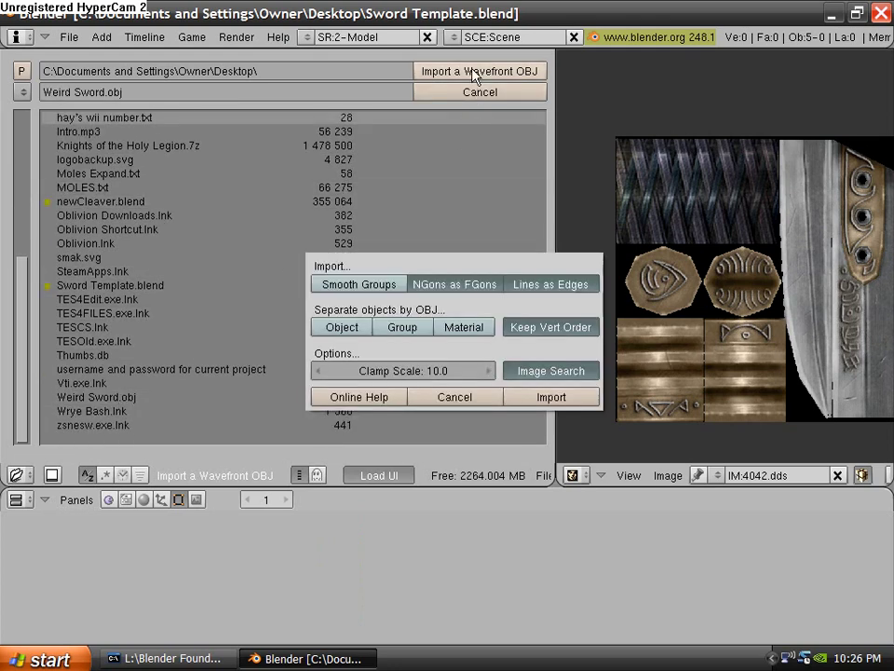
left_click(345, 331)
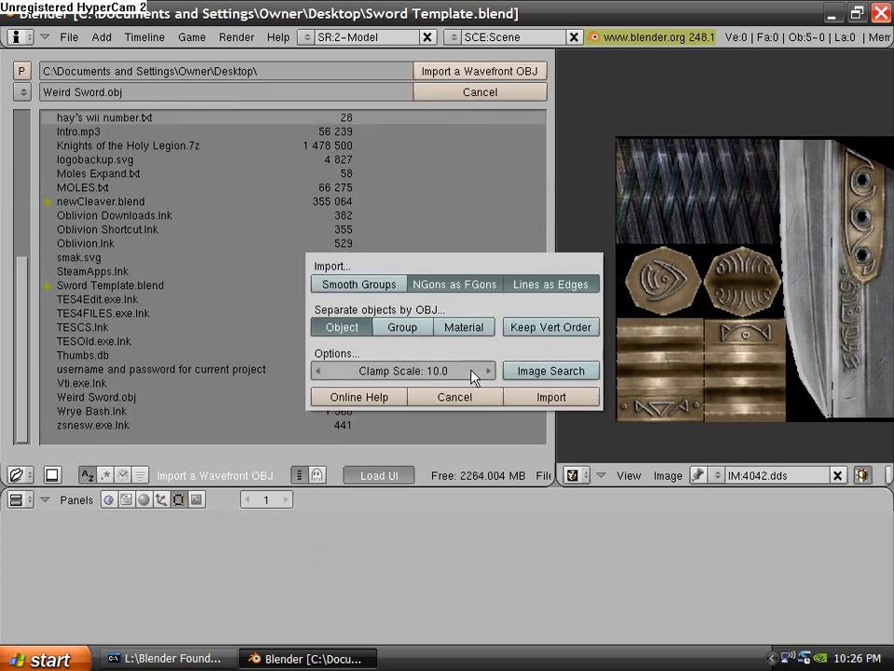
left_click_drag(474, 375, 116, 337)
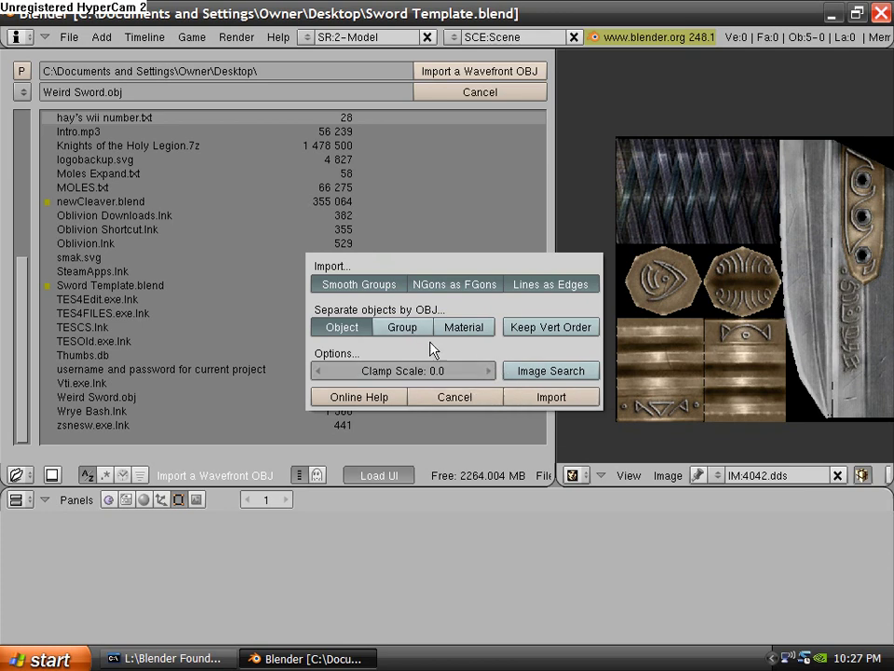
- Finish the import and assign the 4042.dds texture to the Blade's UVs
left_click(540, 397)
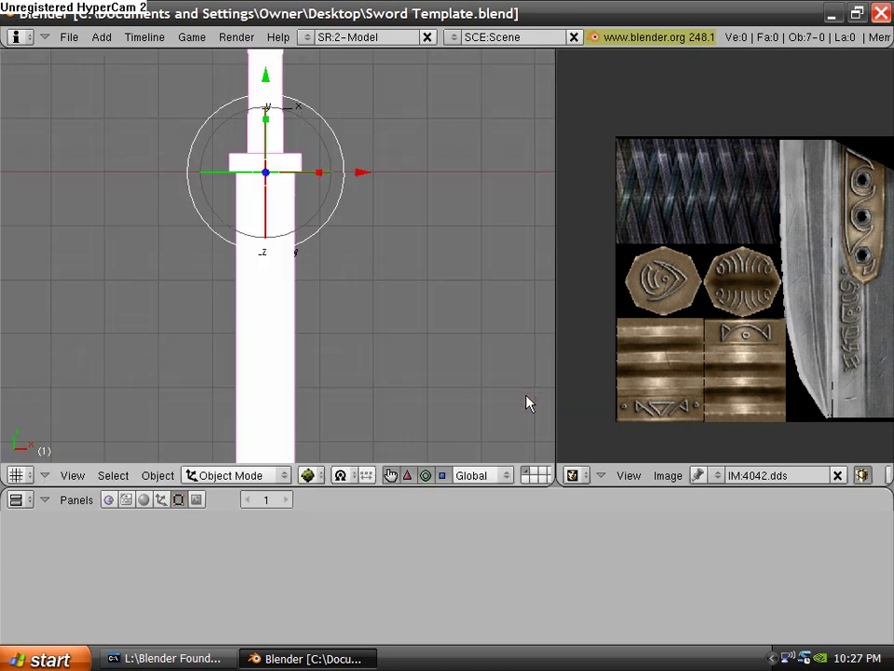
right_click(275, 382)
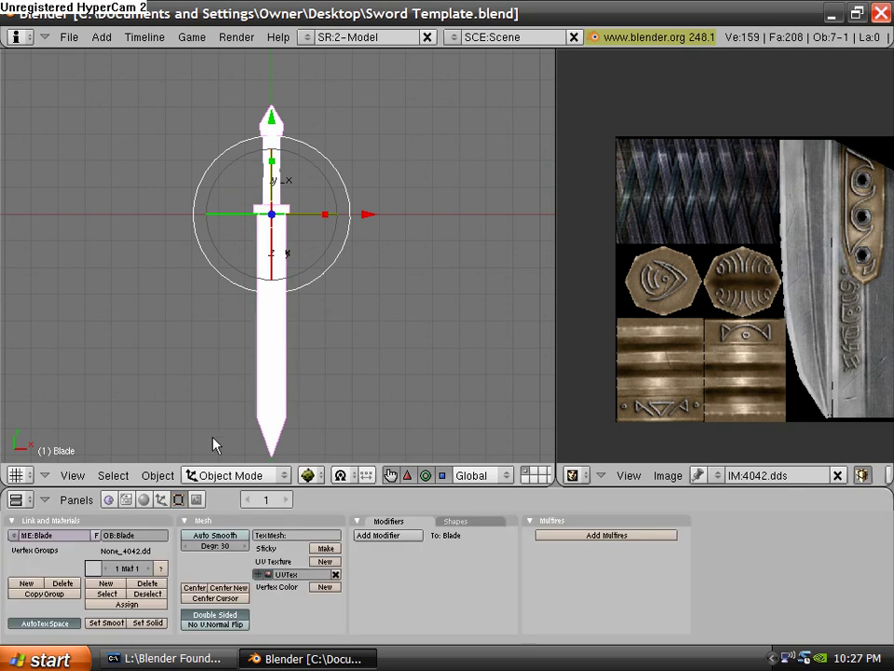
left_click(202, 478)
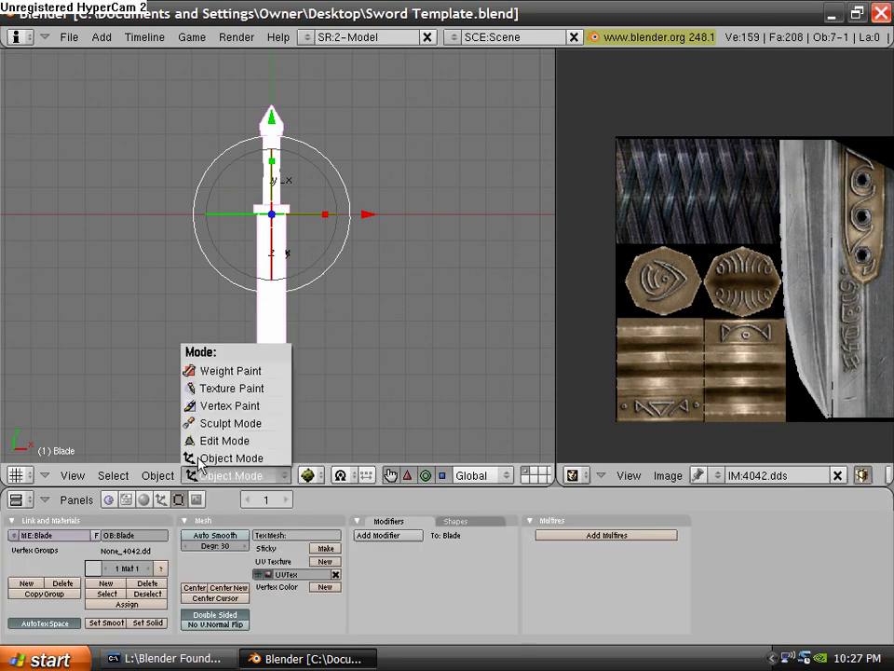
left_click(210, 442)
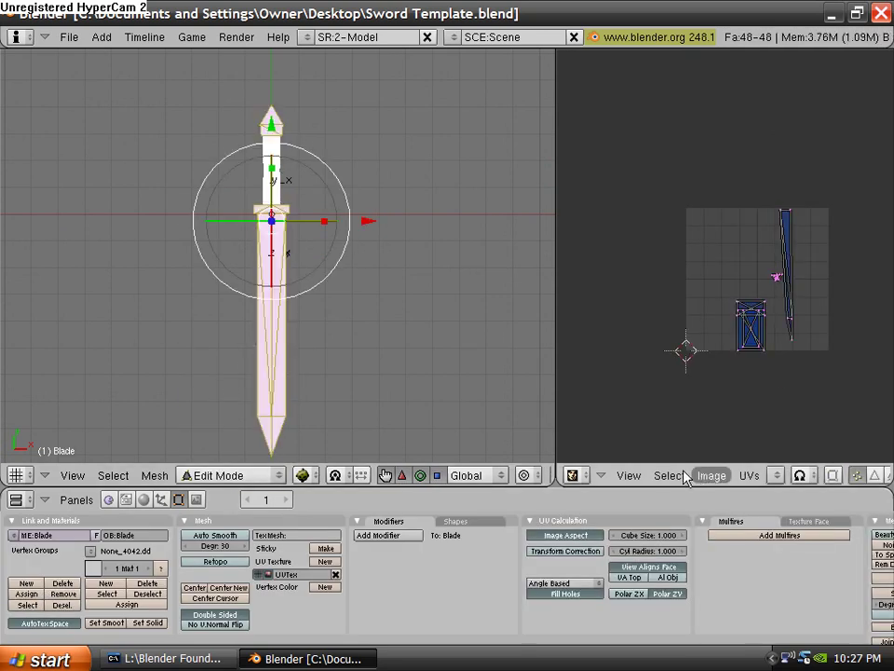
left_click(774, 477)
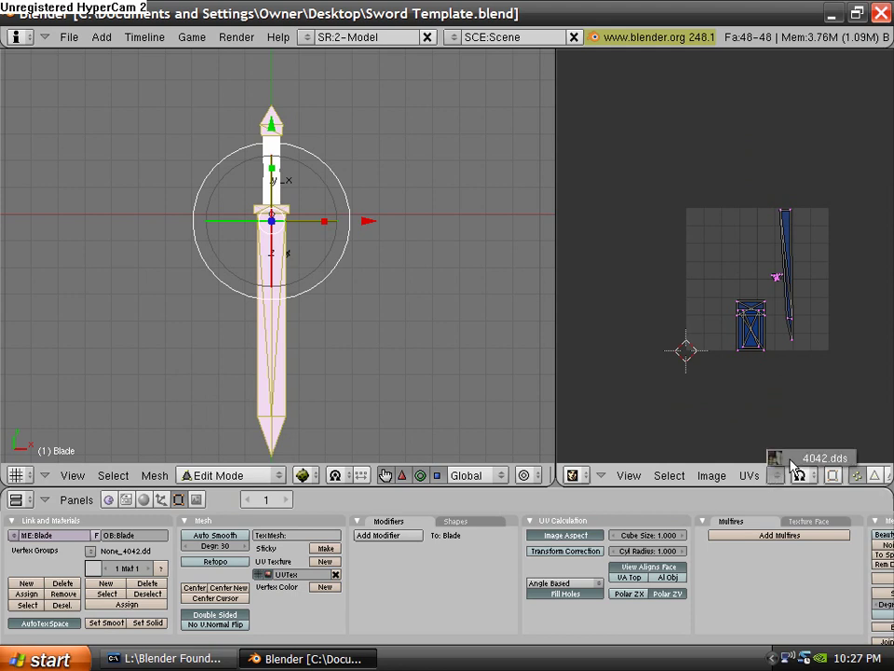
left_click(826, 453)
left_click(229, 474)
left_click(229, 461)
- Assign 4042.dds to the Hilt's UVs and return to Object Mode
right_click(275, 207)
right_click(275, 177)
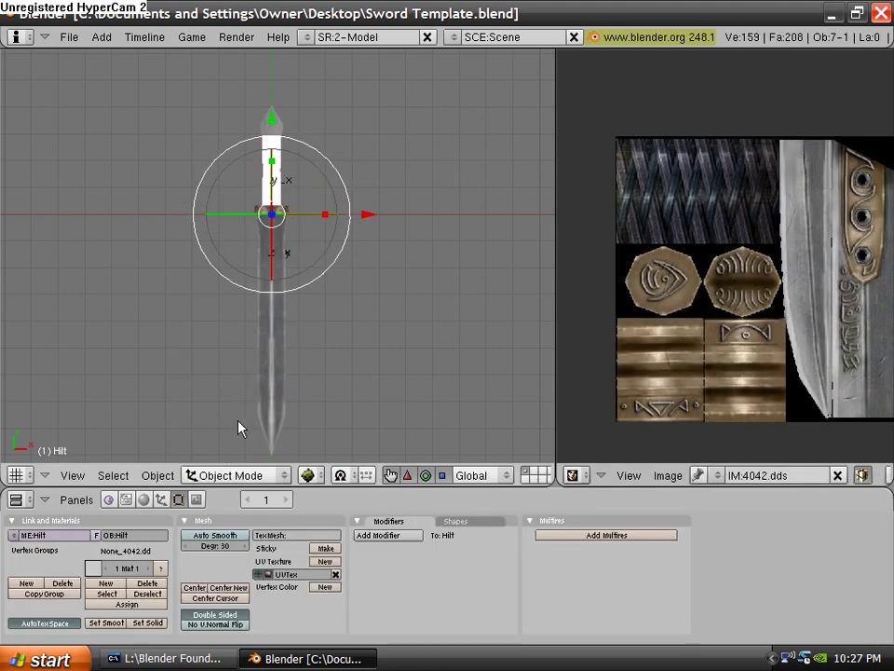
left_click(229, 474)
left_click(229, 442)
left_click(776, 475)
left_click(773, 398)
left_click(224, 475)
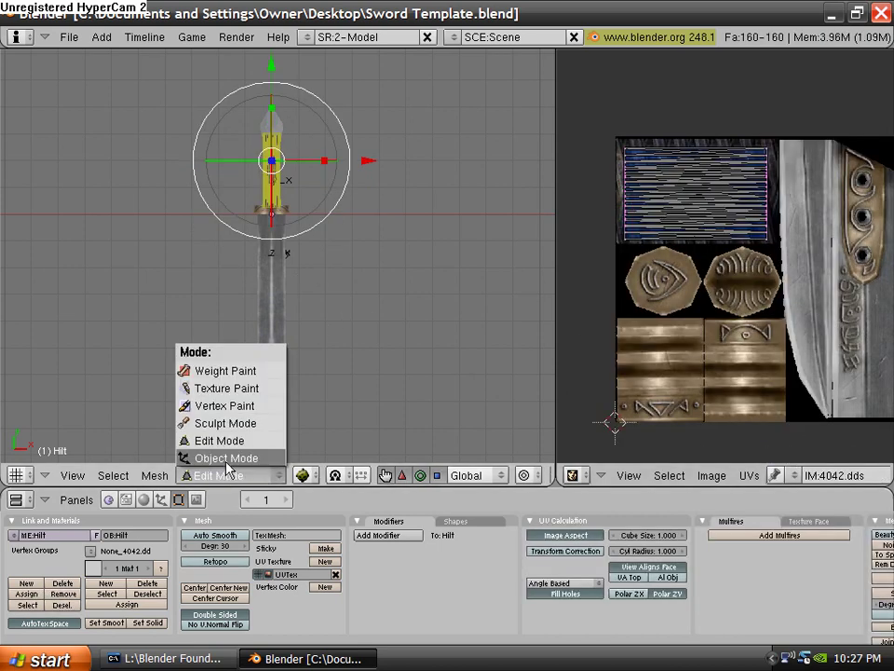
left_click(228, 459)
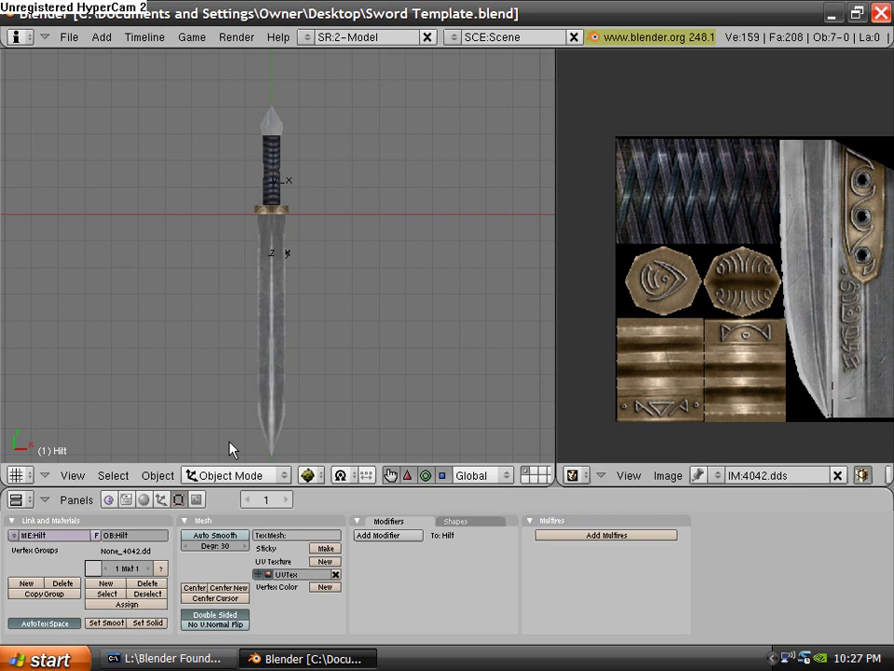
- Orbit and zoom around the textured sword, then deselect all and return to top view
middle_click_drag(311, 351, 313, 399)
scroll(285, 394, "up", 5)
scroll(290, 315, "down", 3)
middle_click_drag(291, 315, 308, 181)
scroll(423, 229, "up", 4)
right_click(431, 285)
right_click(431, 285)
key("a")
key("KP_7")
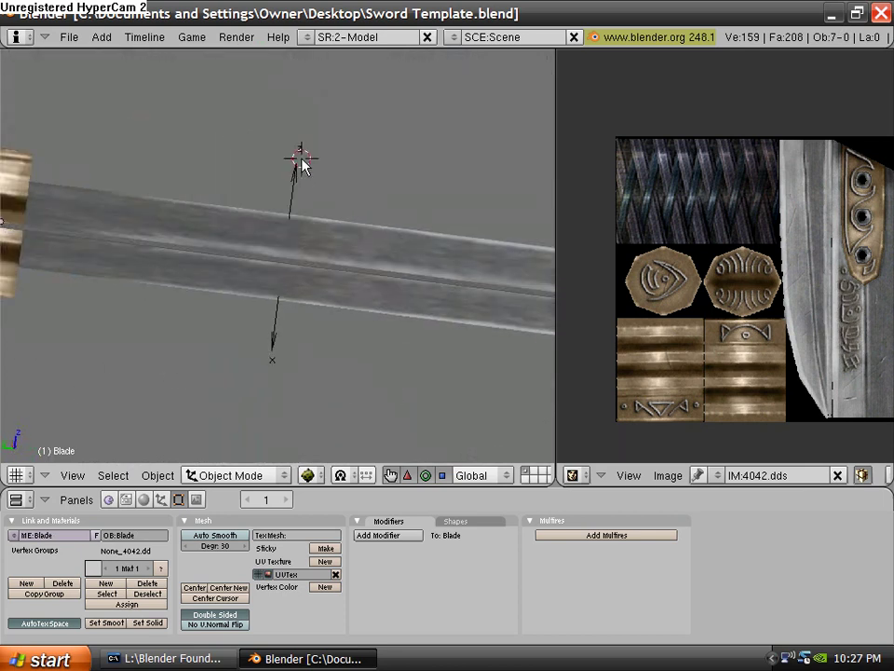
scroll(321, 190, "down", 5)
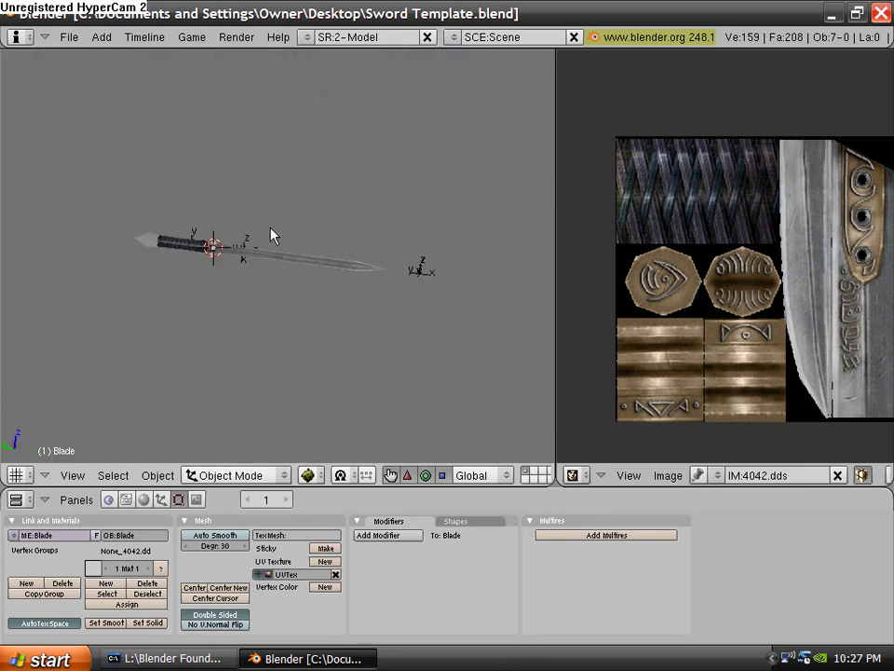
scroll(240, 261, "up", 5)
- Move the HPNT_weapon_pos_a empty onto the sword's guard in top view
right_click(131, 279)
right_click(128, 206, "shift")
key("KP_7")
scroll(315, 339, "up", 4, "shift")
key("g")
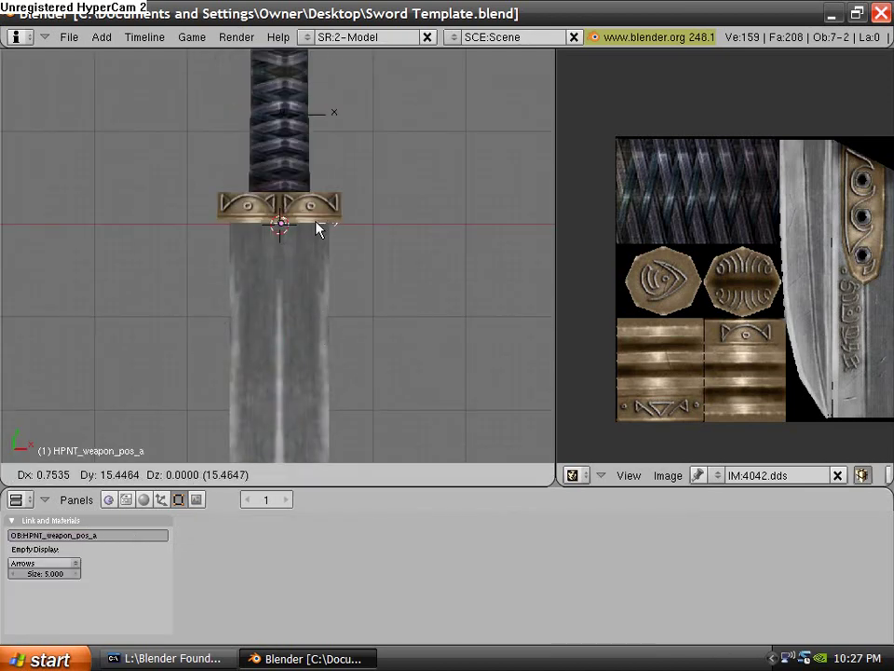
left_click(316, 228)
scroll(283, 290, "up", 6)
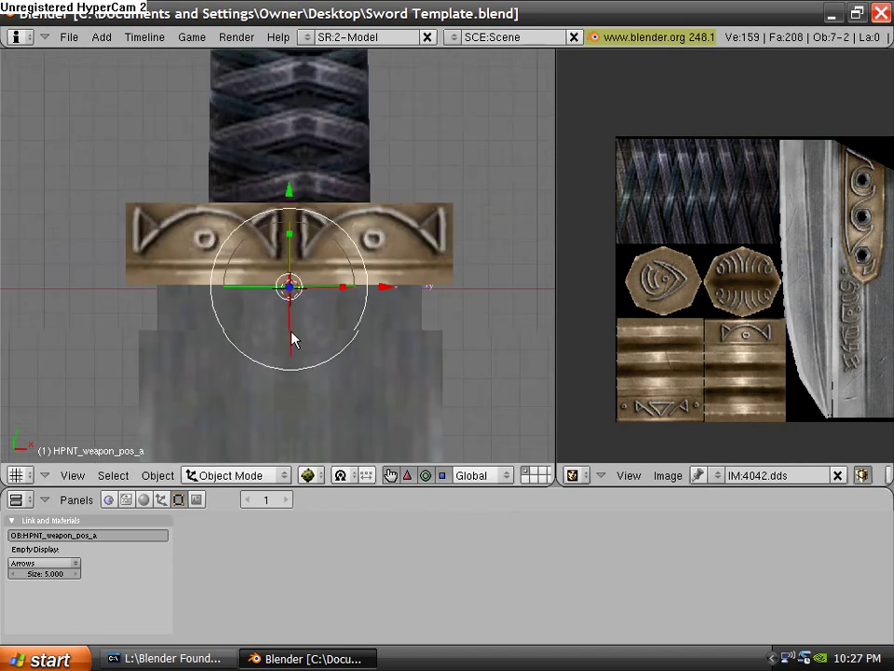
middle_click_drag(333, 355, 390, 97)
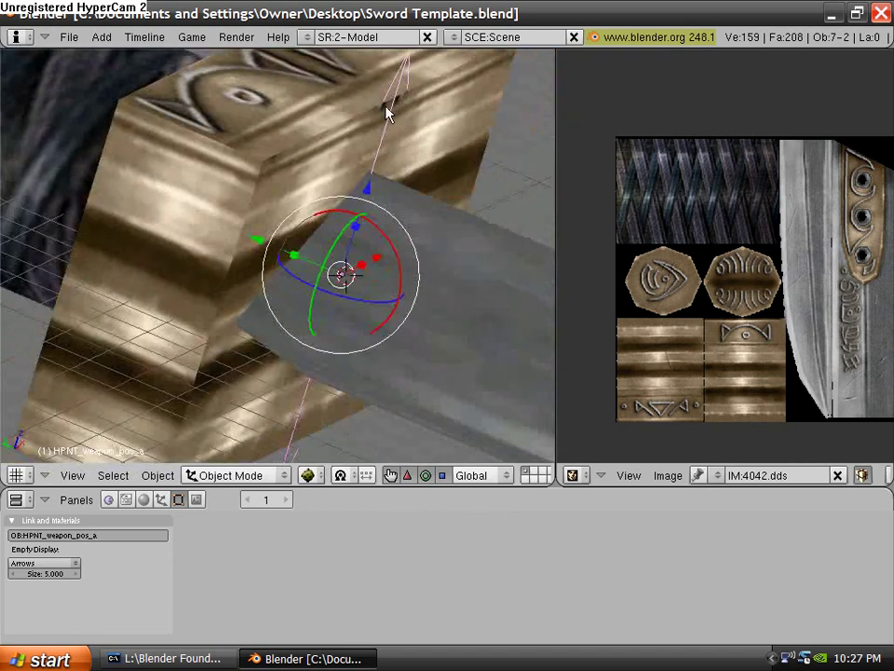
middle_click_drag(310, 413, 167, 279)
- Move the HDMY_WEAPON_FOCUS_01 empty along the Y axis slightly lower on the grip
right_click(171, 295)
key("KP_7")
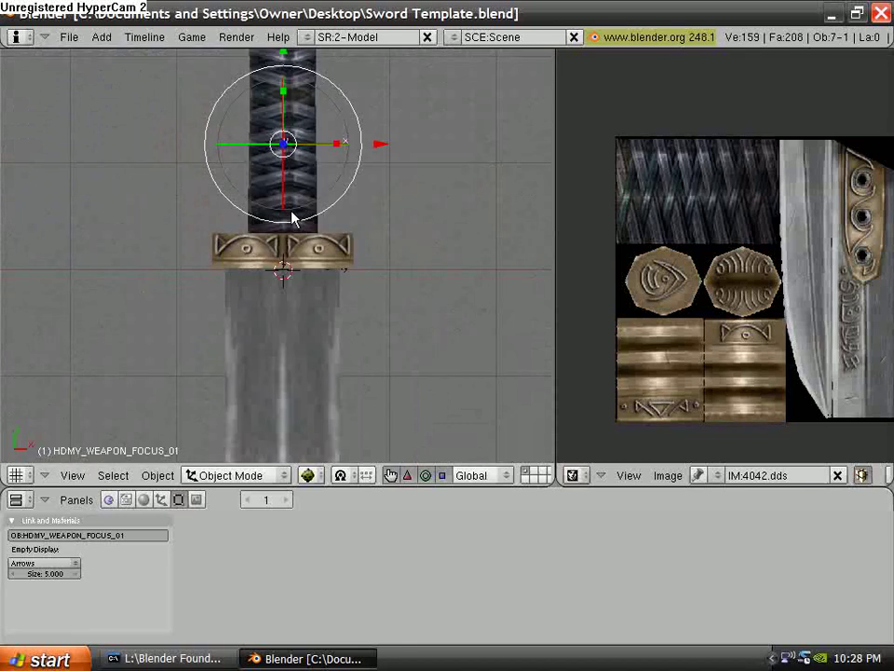
key("g")
key("x")
key("y")
left_click(298, 233)
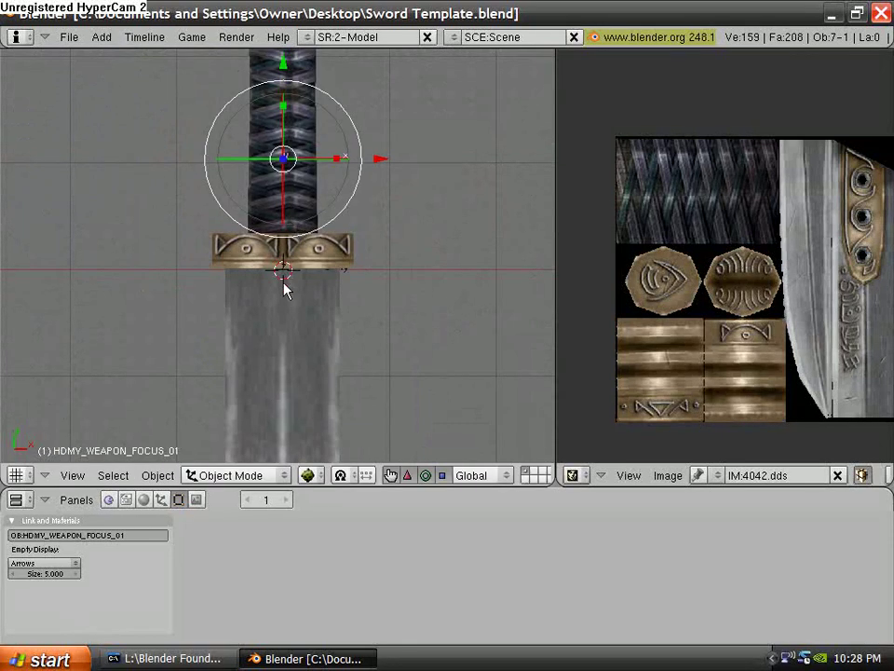
scroll(319, 395, "down", 4)
middle_click_drag(319, 395, 309, 156, "shift")
scroll(312, 284, "up", 3)
middle_click_drag(312, 284, 306, 320, "shift")
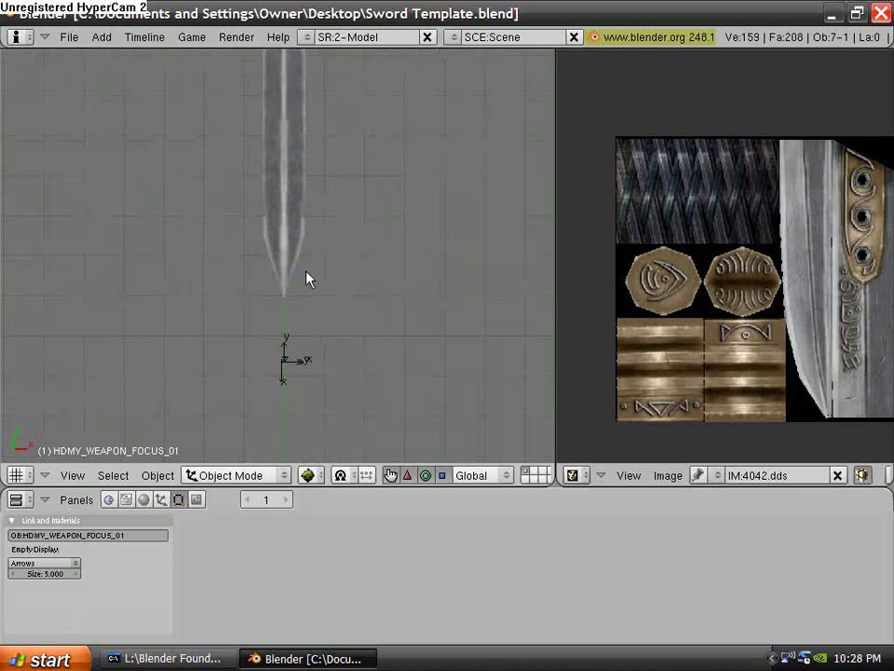
scroll(316, 415, "up", 2)
middle_click_drag(316, 416, 309, 303, "shift")
scroll(289, 260, "up", 3)
- Reposition the HDMY_AUG_02 empty along X and Y up toward the sword tip, then deselect all
right_click(288, 261)
key("g")
key("x")
left_click(311, 262)
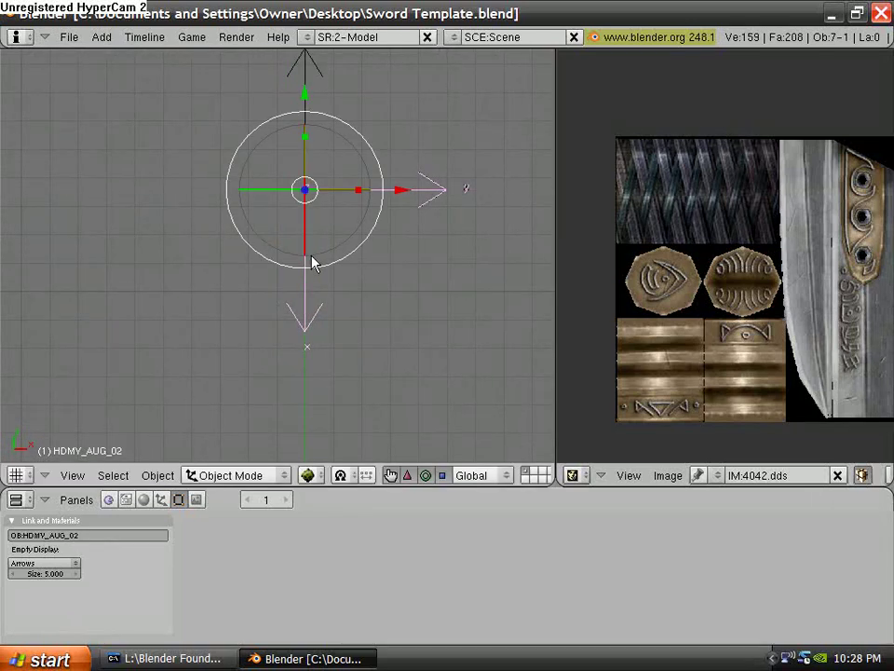
key("alt+r")
key("alt+g")
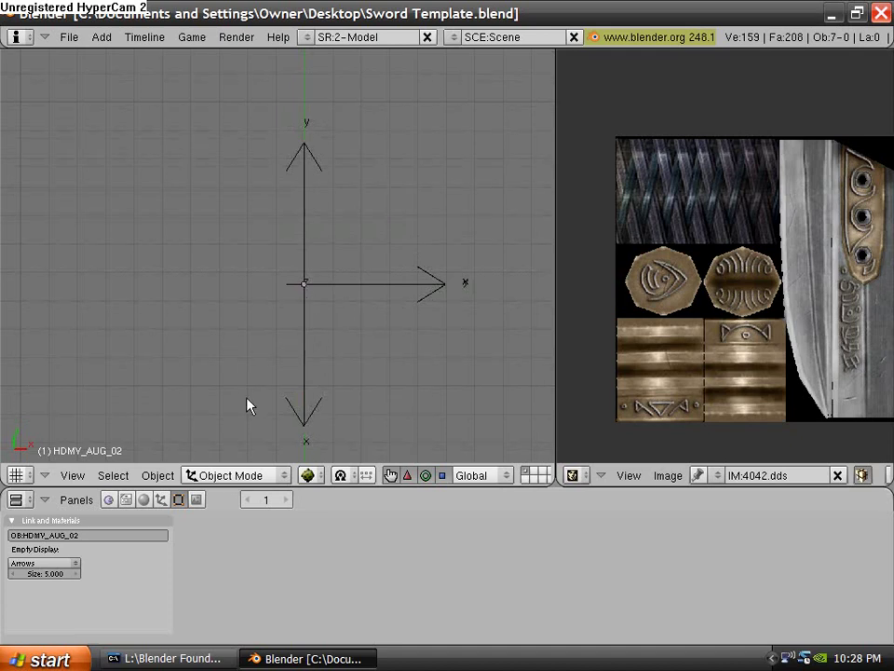
key("ctrl+space")
middle_click_drag(344, 205, 328, 373, "shift")
key("g")
key("y")
left_click(316, 167)
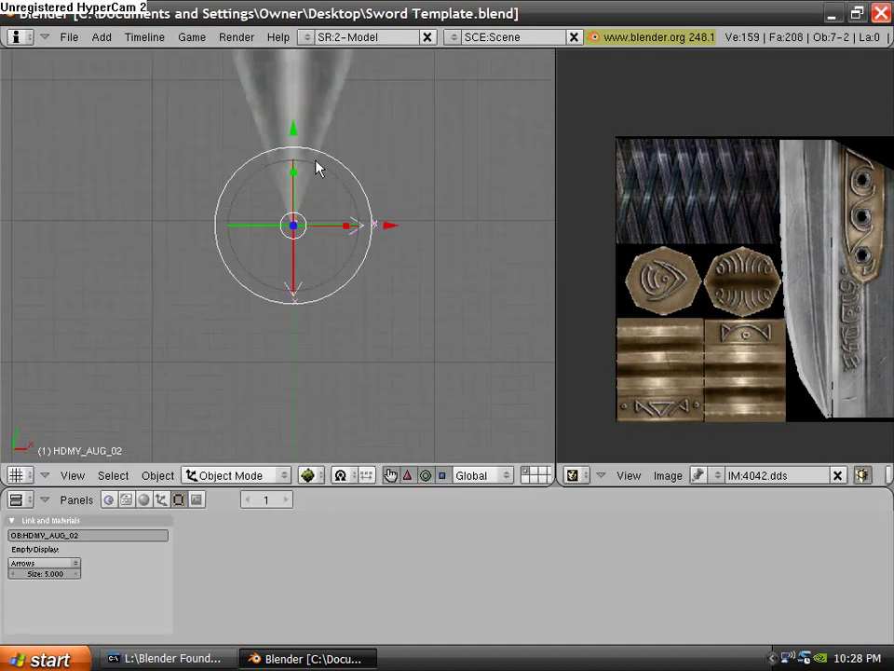
key("a")
scroll(316, 192, "down", 5)
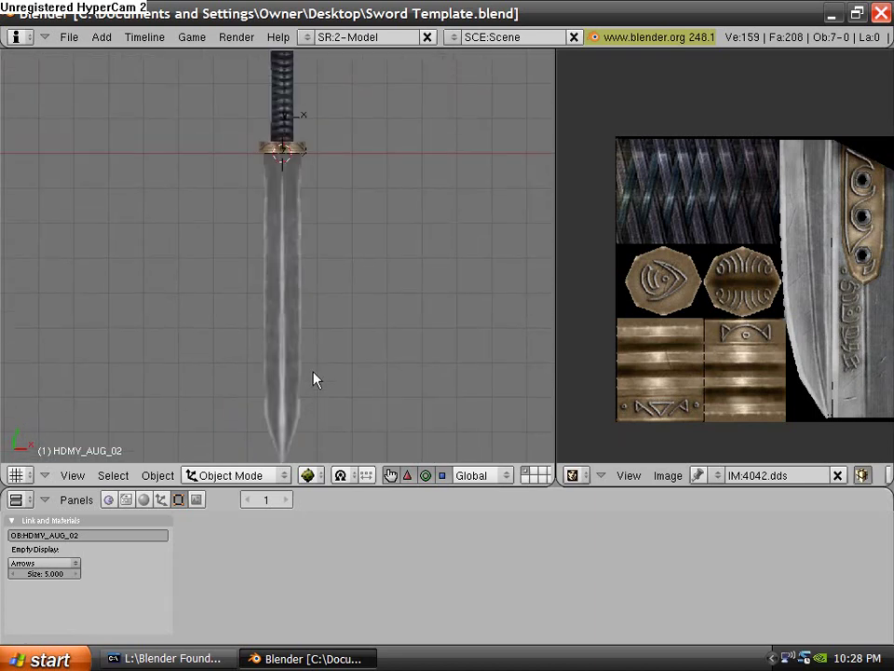
- Apply Visual Transform to both the Blade and the Hilt
scroll(312, 345, "up", 2)
right_click(280, 364)
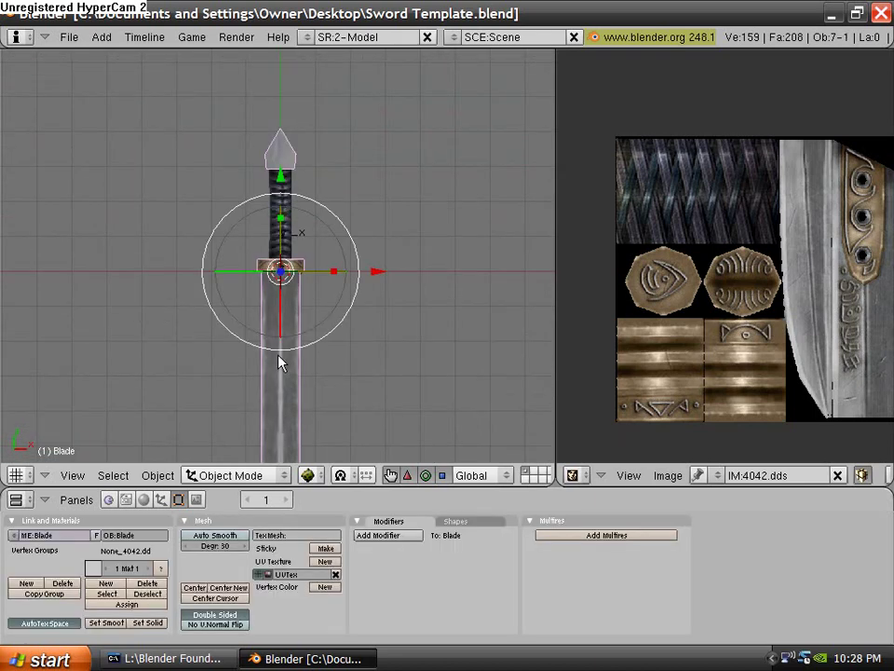
key("ctrl+a")
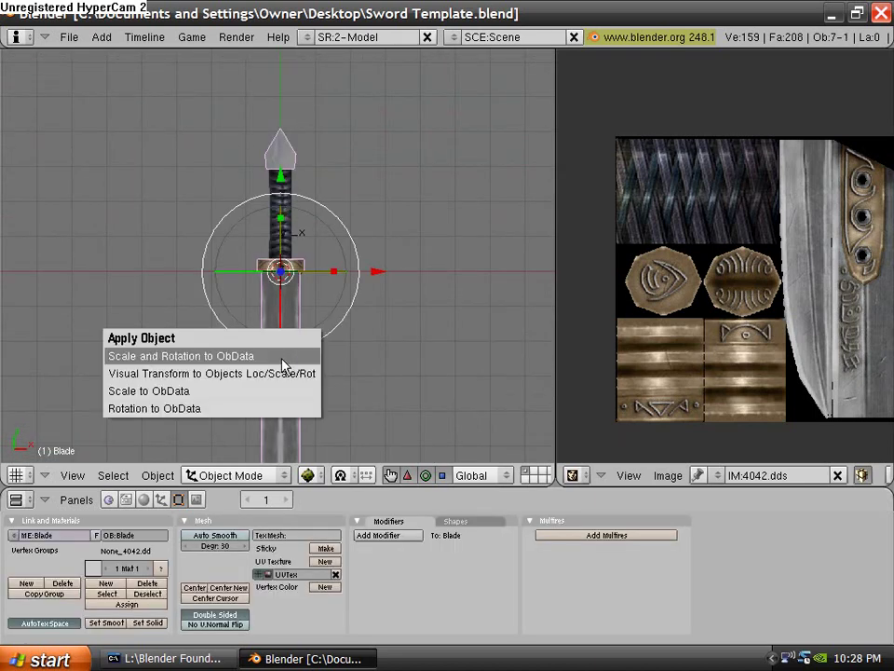
left_click(236, 385)
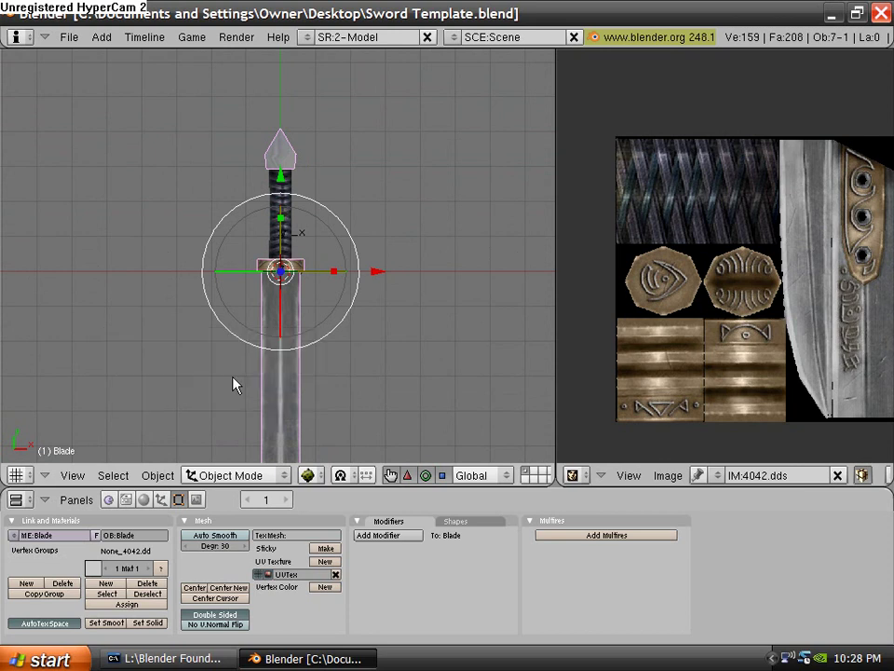
right_click(273, 214)
key("ctrl+a")
left_click(279, 211)
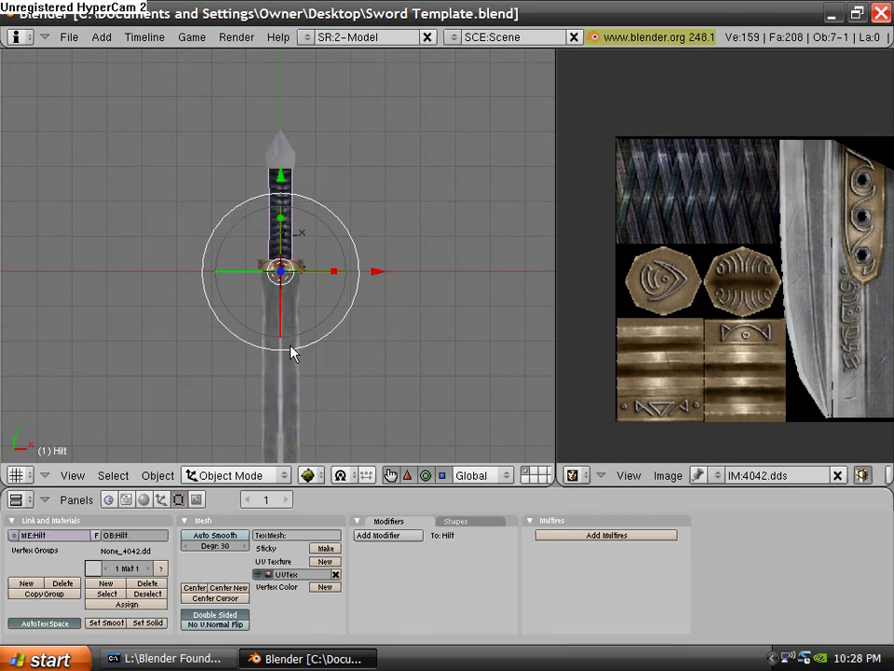
middle_click_drag(297, 352, 278, 289)
- Select everything and set up a DirectX export with Flip z off, Export All, to the Desktop
key("a")
key("a")
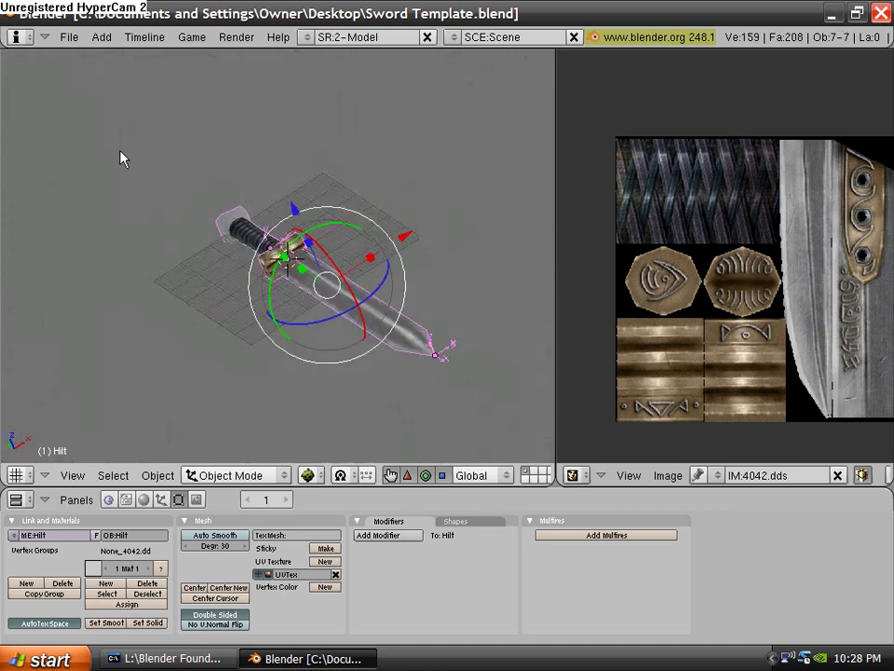
middle_click_drag(156, 131, 134, 96)
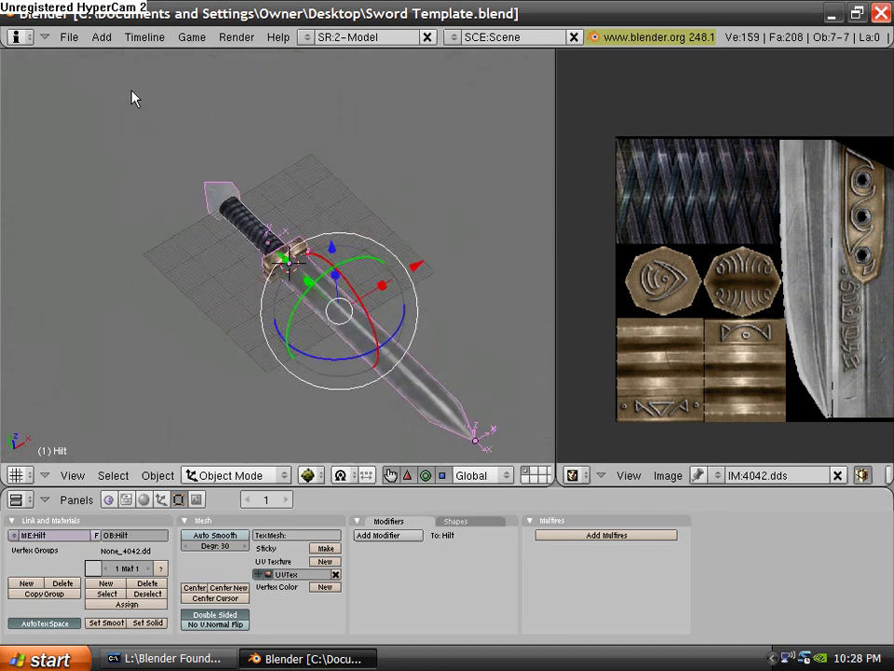
left_click(69, 38)
mouse_move(137, 354)
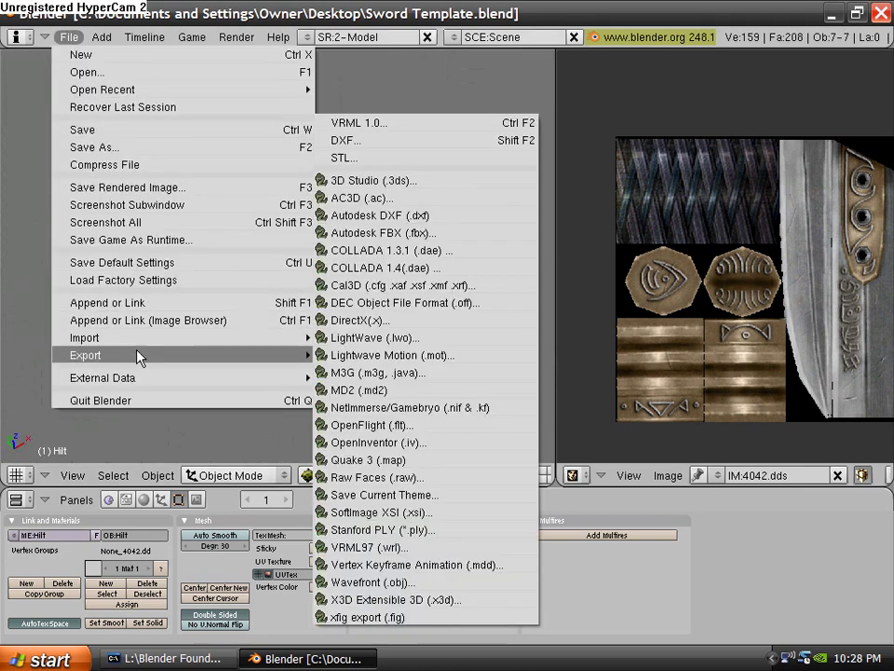
left_click(410, 324)
left_click(44, 246)
left_click(65, 321)
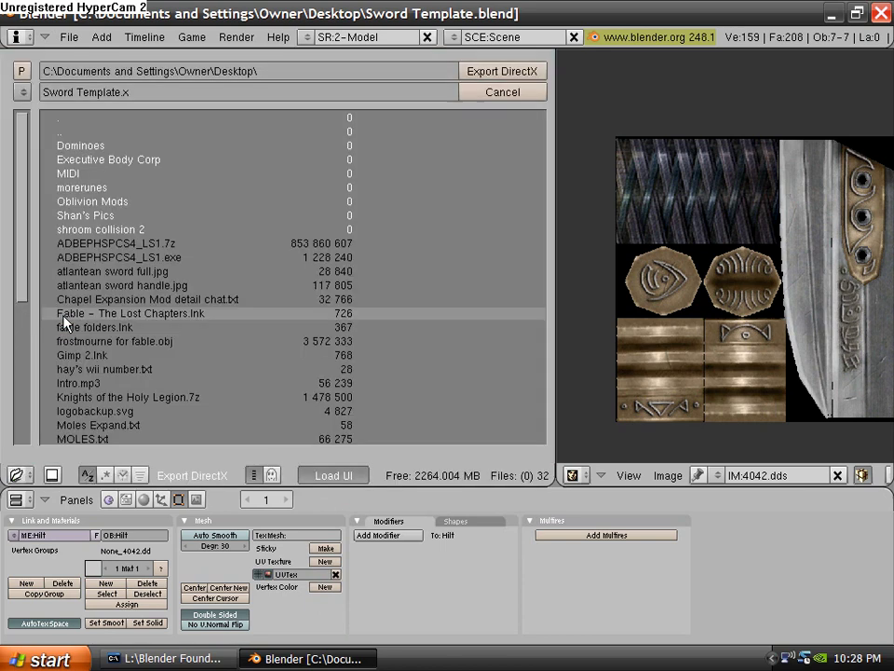
left_click(21, 93)
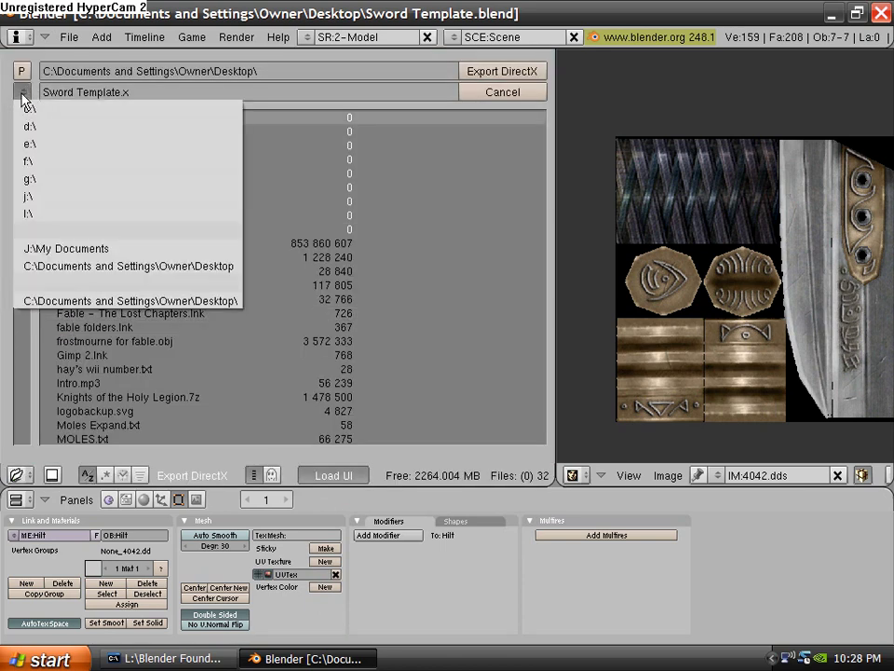
left_click(120, 269)
- Export the sword as Weird Sword.x, close the exporter and minimize Blender
left_click(119, 92)
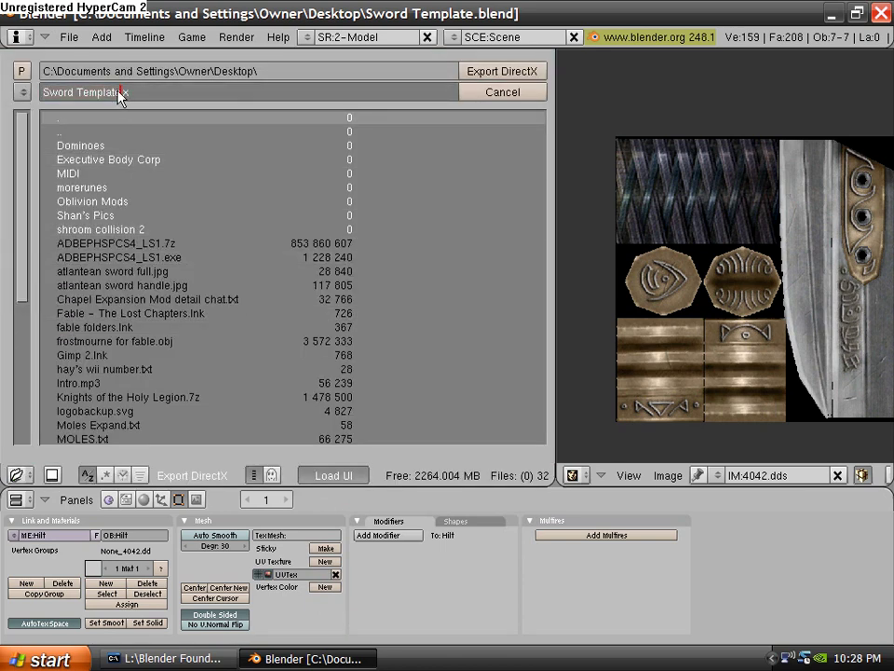
left_click_drag(119, 92, 1, 97)
type("Weird Sword")
left_click(522, 73)
left_click(229, 313)
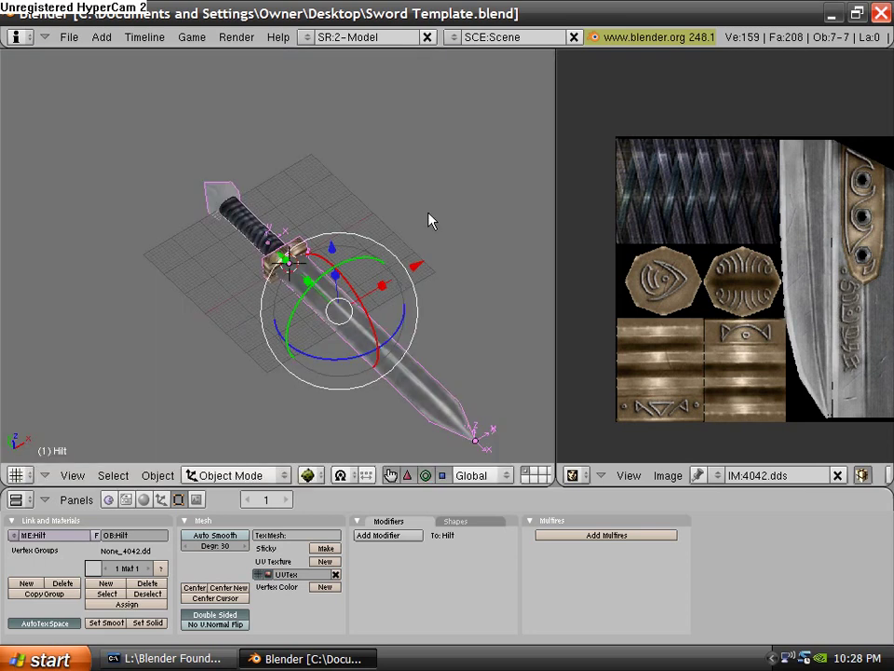
left_click(829, 14)
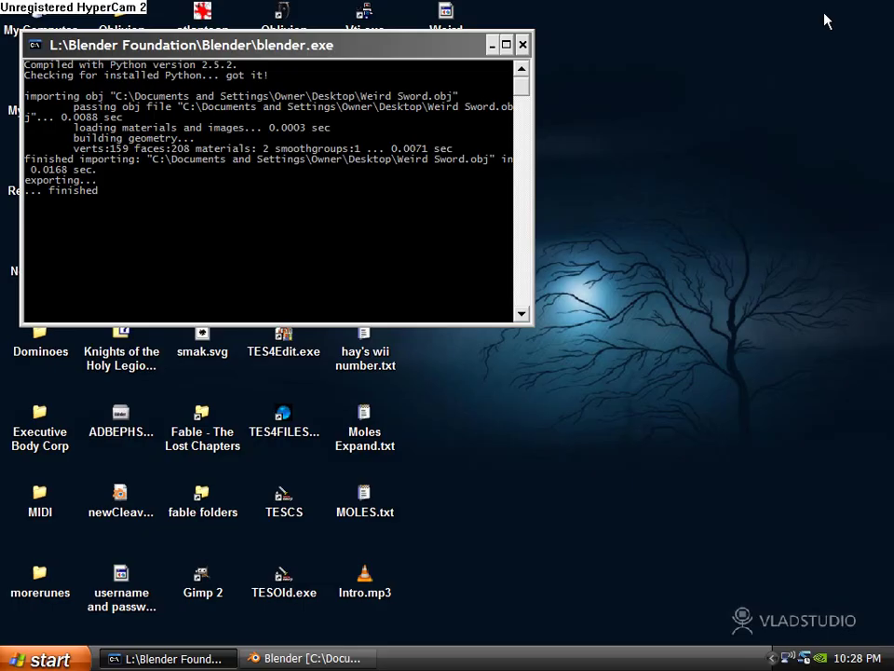
- Minimize the Blender console and start Fable Explorer through the launcher with 'fe'
left_click(493, 48)
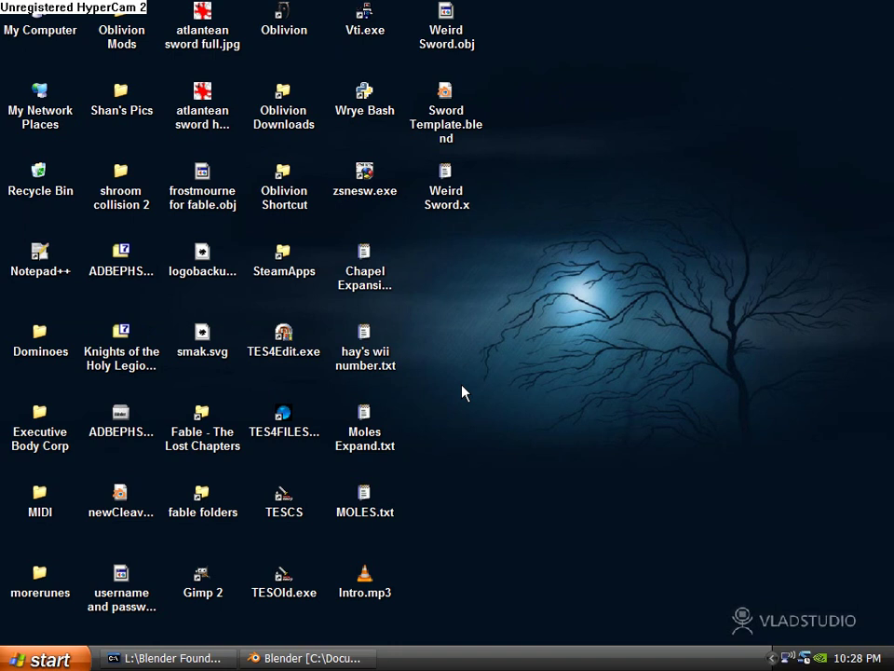
key("alt+space")
type("fe")
key("Return")
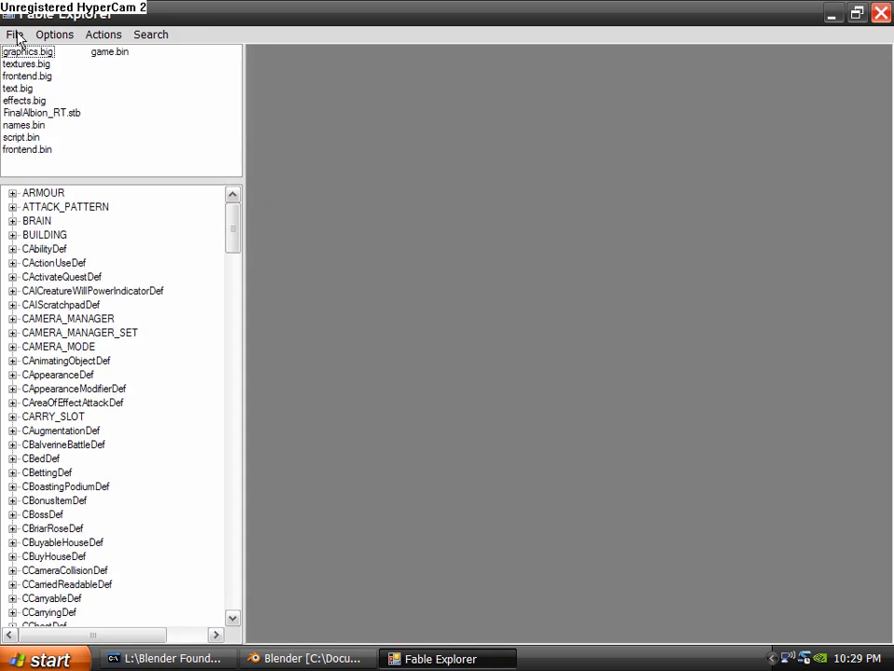
- Open graphics.big, expand MBANK_ALLMESHES and load MESH_SWORD_IRON_01 in the model viewer
left_click(26, 51)
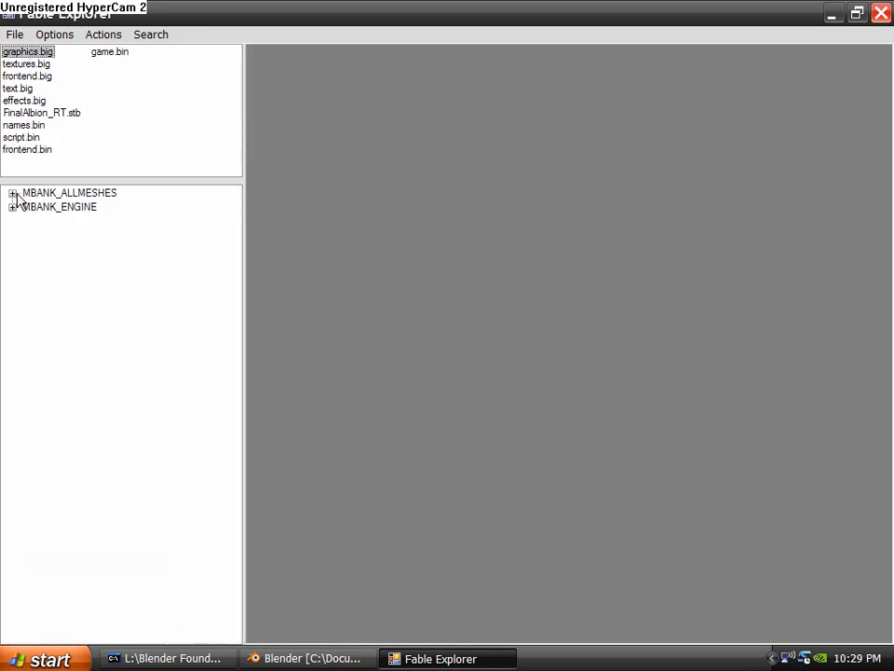
left_click(13, 192)
left_click_drag(232, 210, 237, 553)
scroll(182, 462, "down", 10)
scroll(171, 409, "up", 15)
scroll(156, 419, "up", 20)
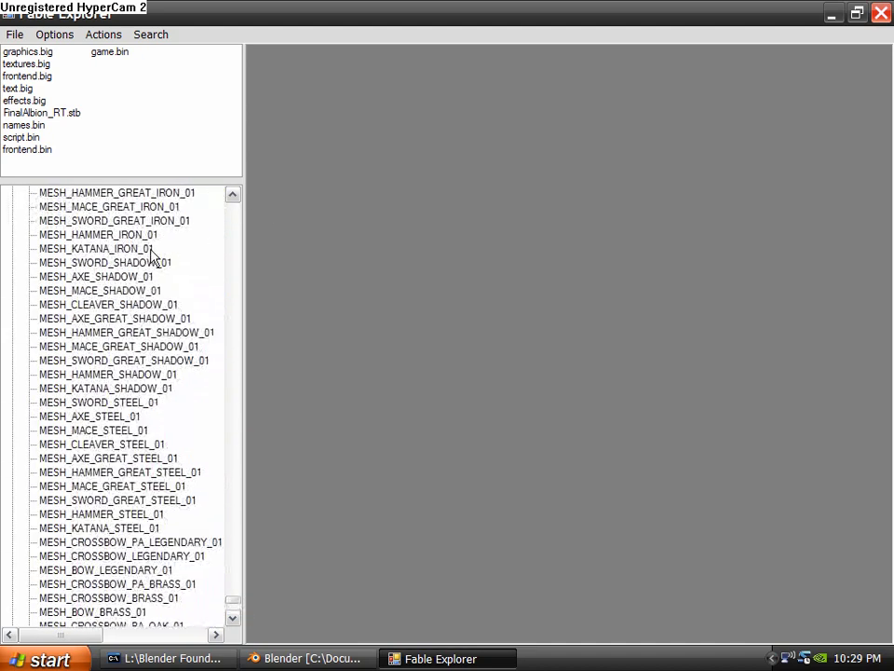
left_click(119, 249)
scroll(121, 254, "up", 2)
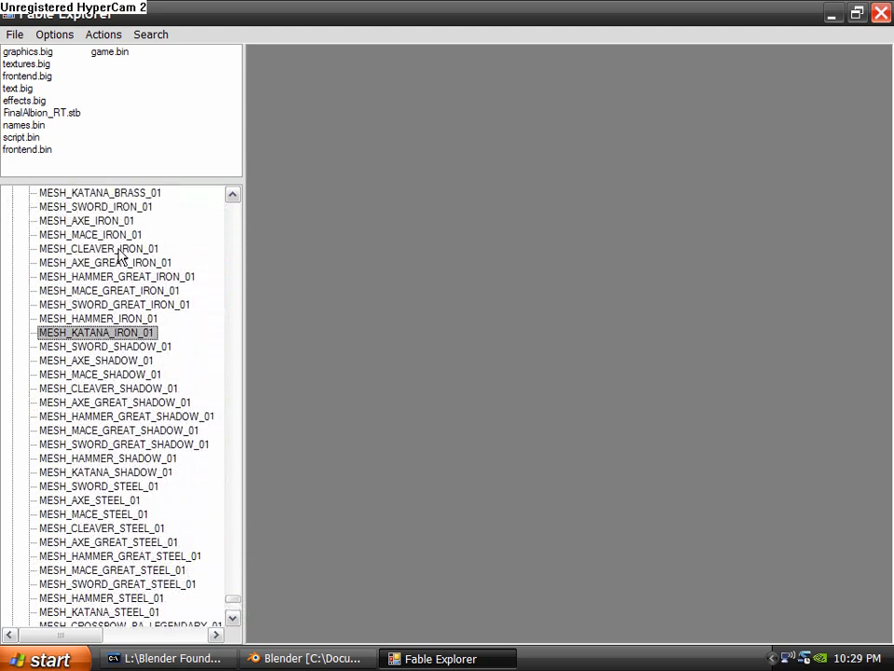
double_click(93, 209)
- Save the model to the desktop as 'Template Sword File', close the viewer and quit Fable Explorer
left_click(552, 277)
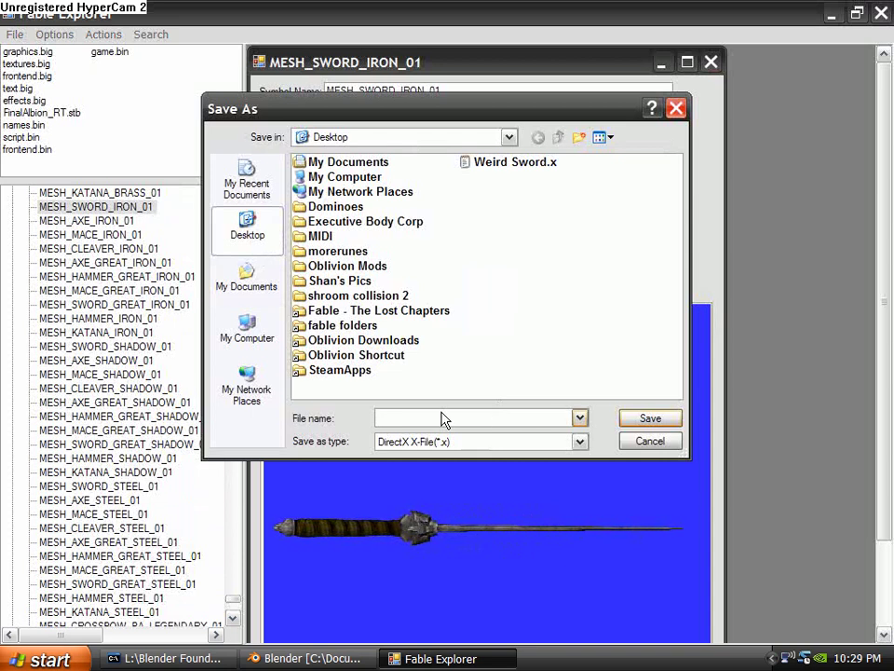
type("Templa")
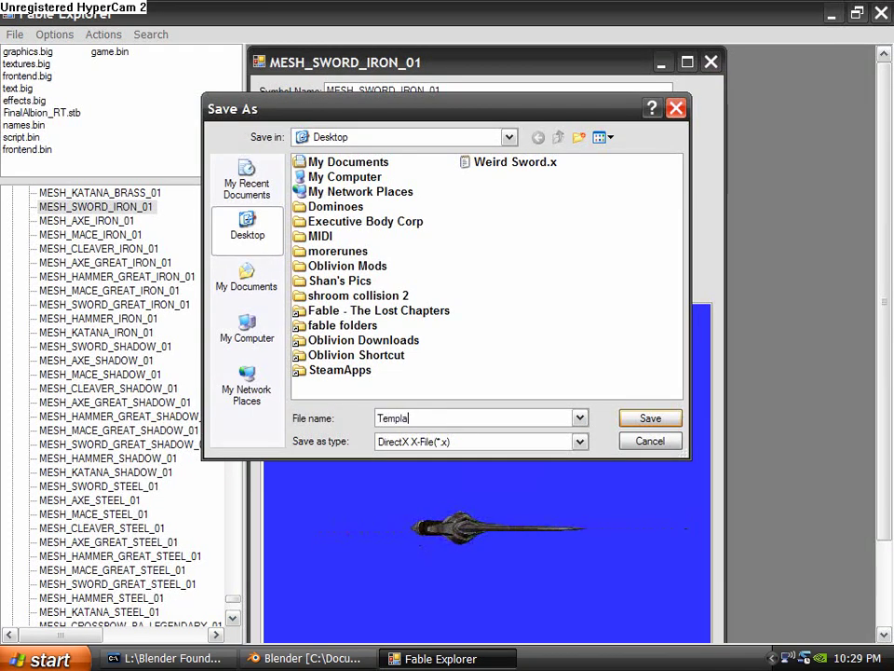
type("te Sword File")
key("Return")
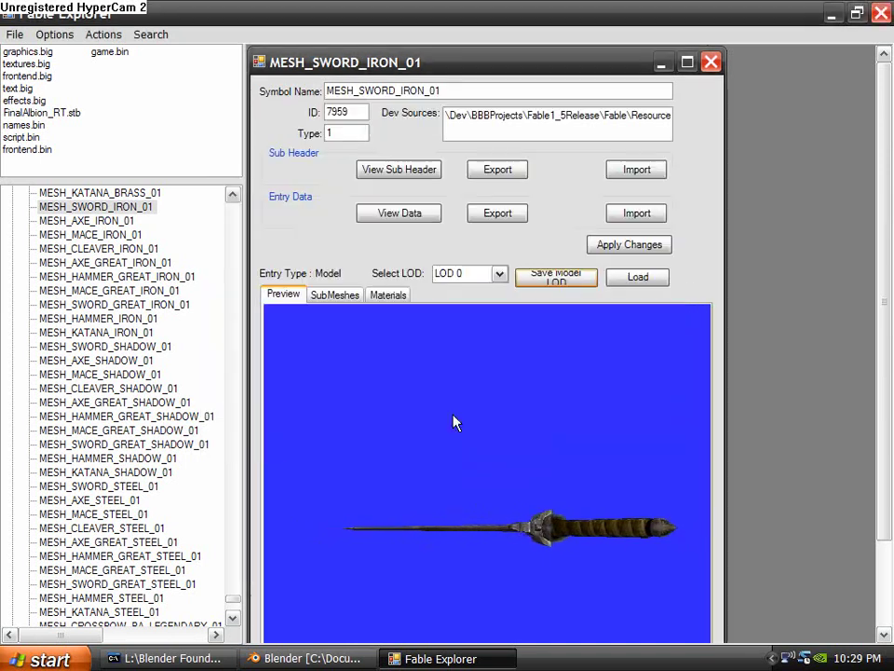
left_click(710, 62)
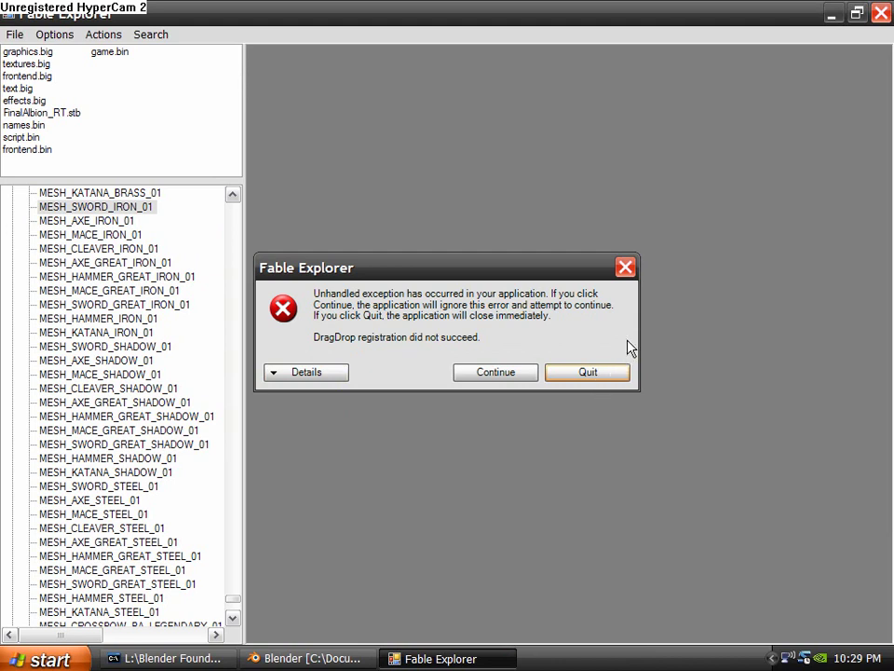
left_click(879, 16)
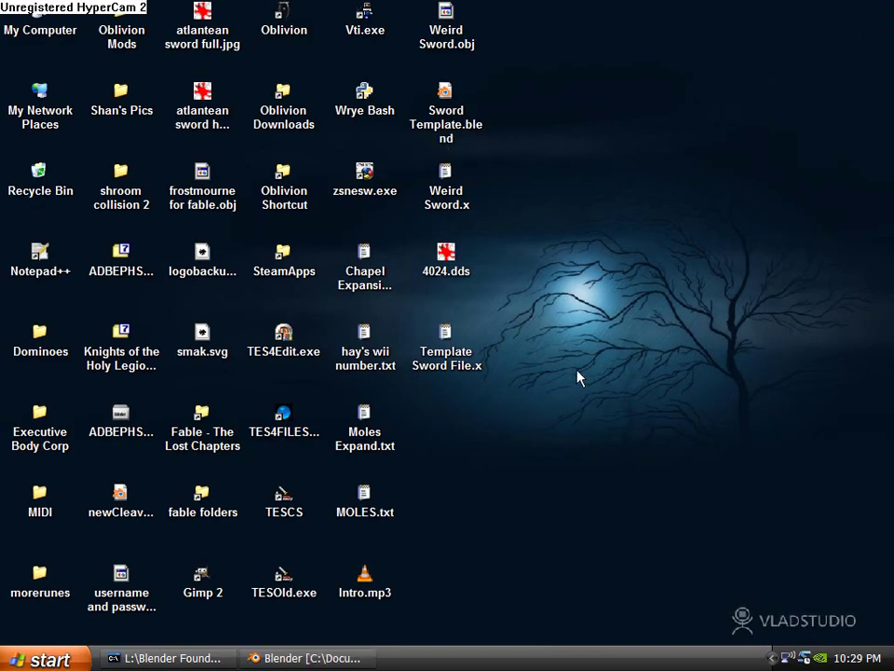
- Delete the 4024.dds image from the desktop
left_click(447, 251)
key("Delete")
key("Return")
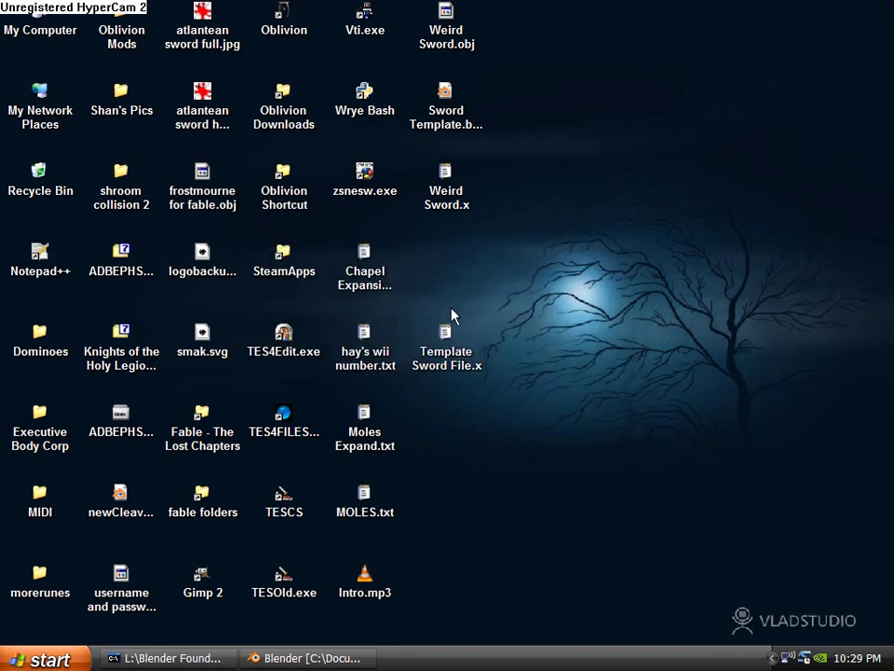
- Open Template Sword File.x and Weird Sword.x in Notepad, ready for tiling
left_click_drag(436, 344, 455, 250)
double_click(456, 267)
double_click(445, 191)
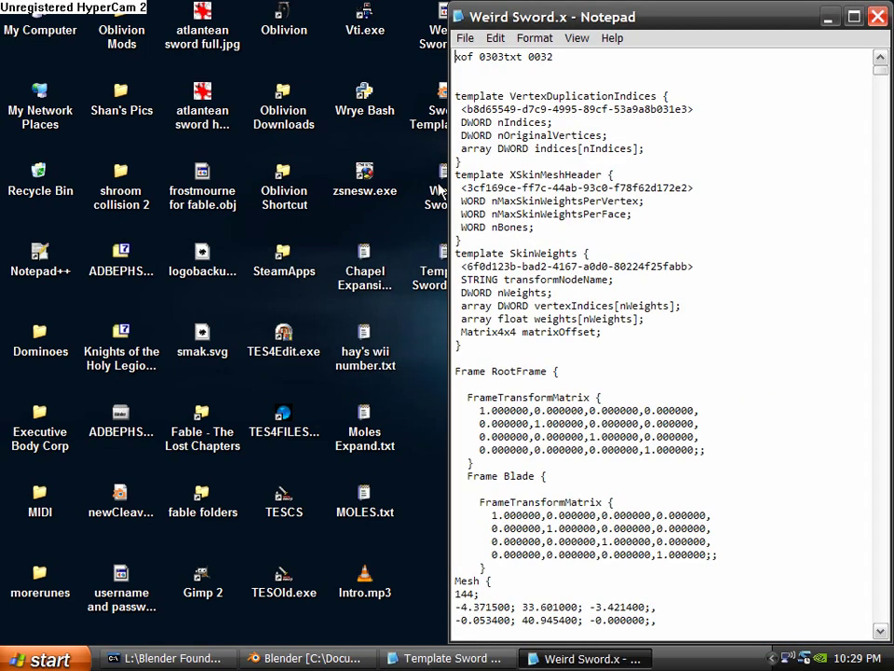
right_click(701, 658)
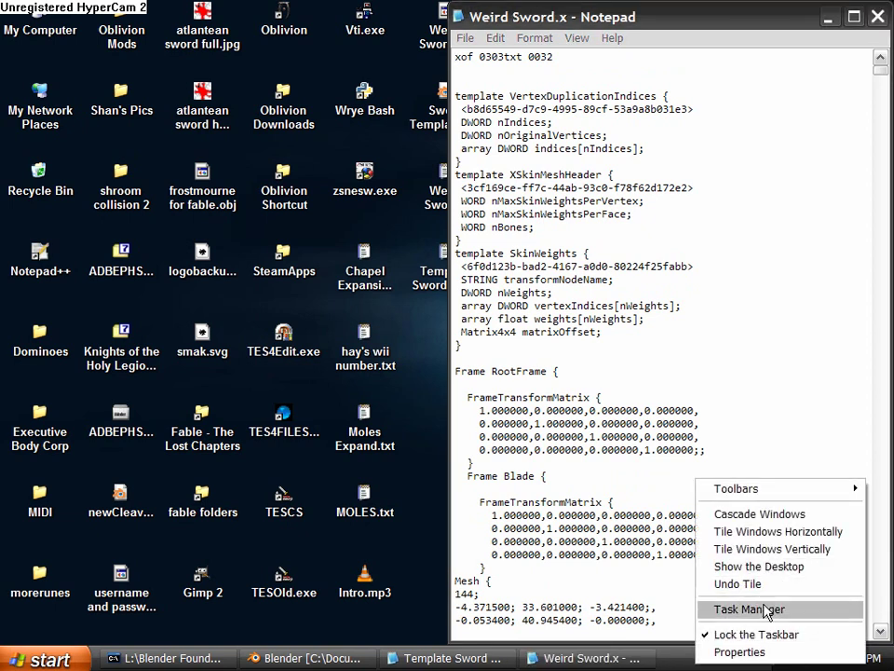
- Tile the two Notepad windows vertically and scroll through Weird Sword.x's Blade and Hilt frames
left_click(771, 548)
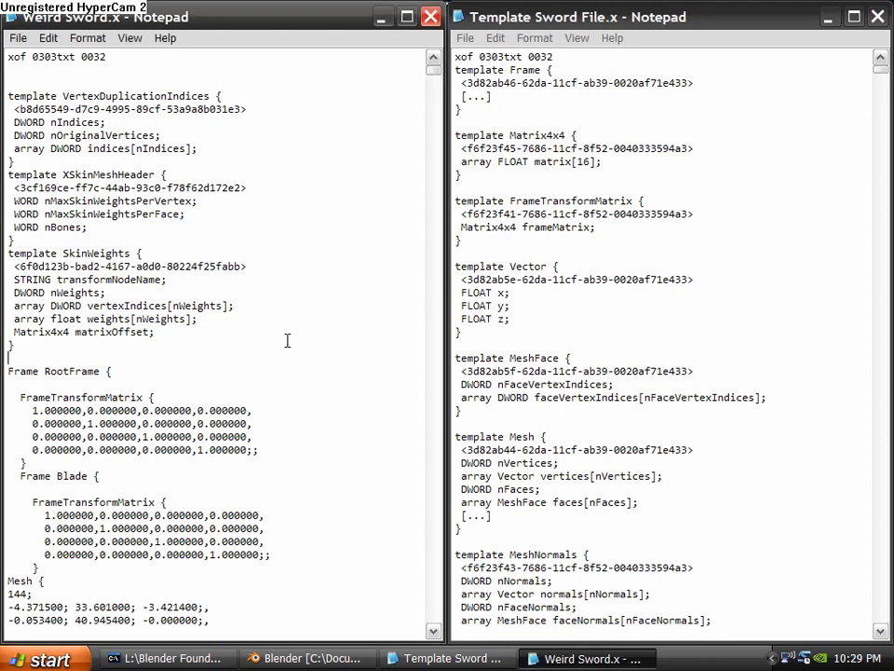
scroll(351, 271, "down", 5)
scroll(329, 276, "up", 10)
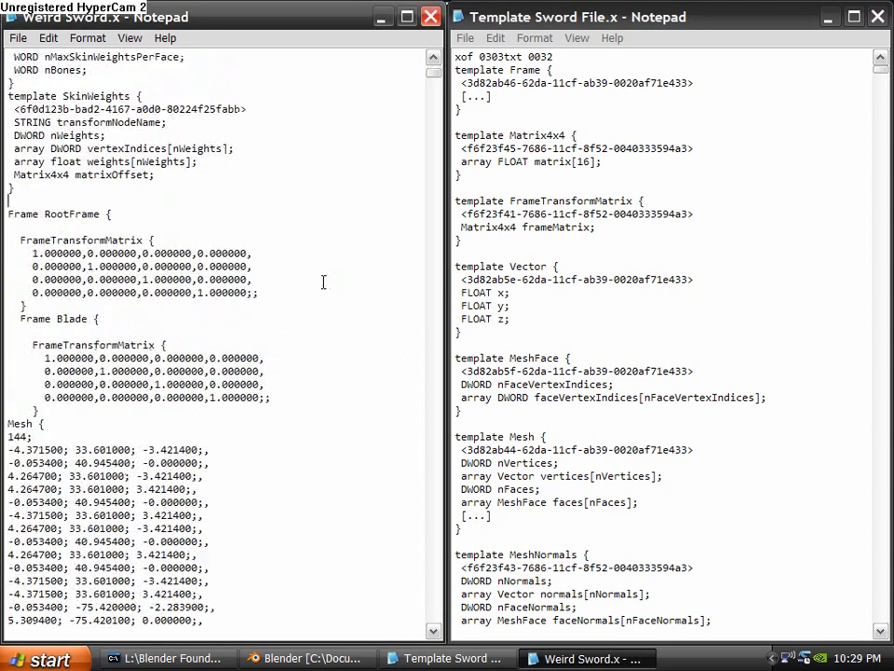
left_click_drag(433, 67, 431, 613)
left_click(431, 613)
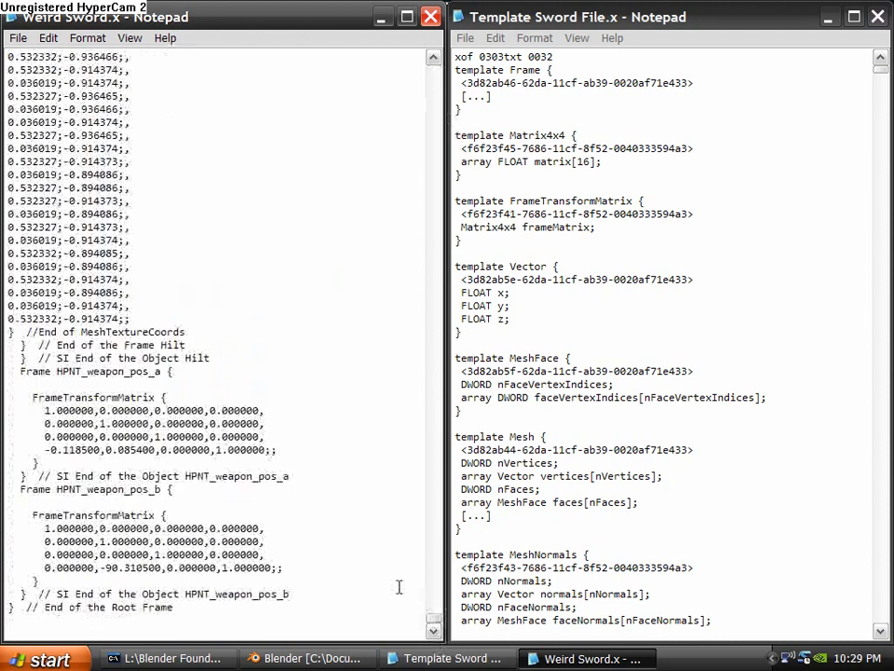
scroll(335, 485, "up", 5)
scroll(349, 464, "down", 5)
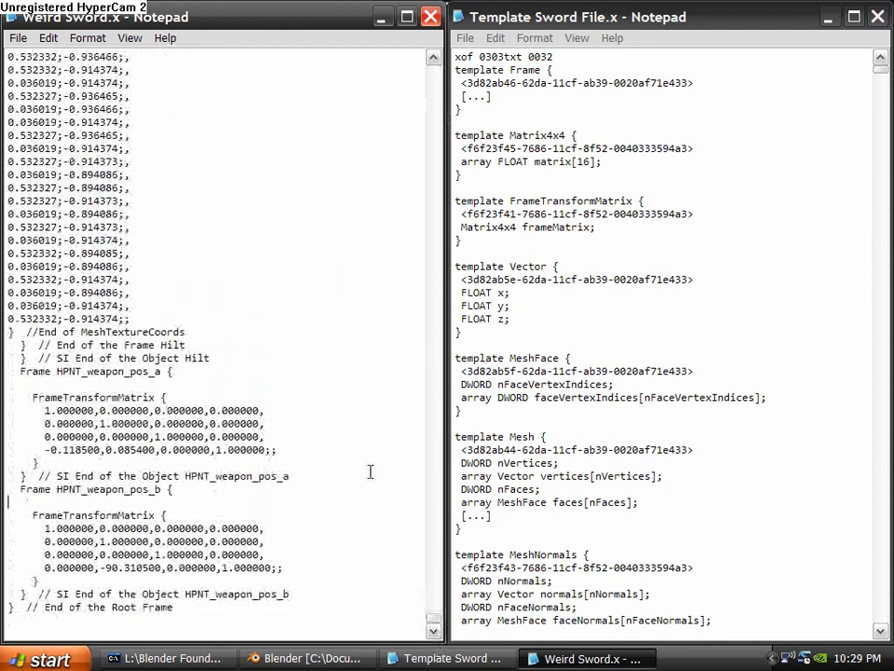
left_click_drag(435, 626, 404, 206)
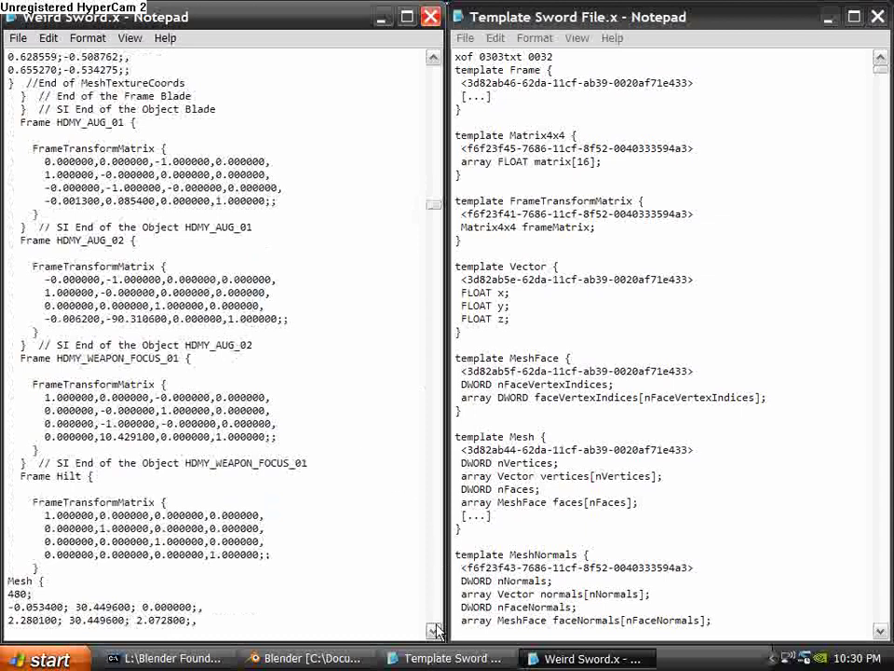
left_click_drag(437, 213, 428, 116)
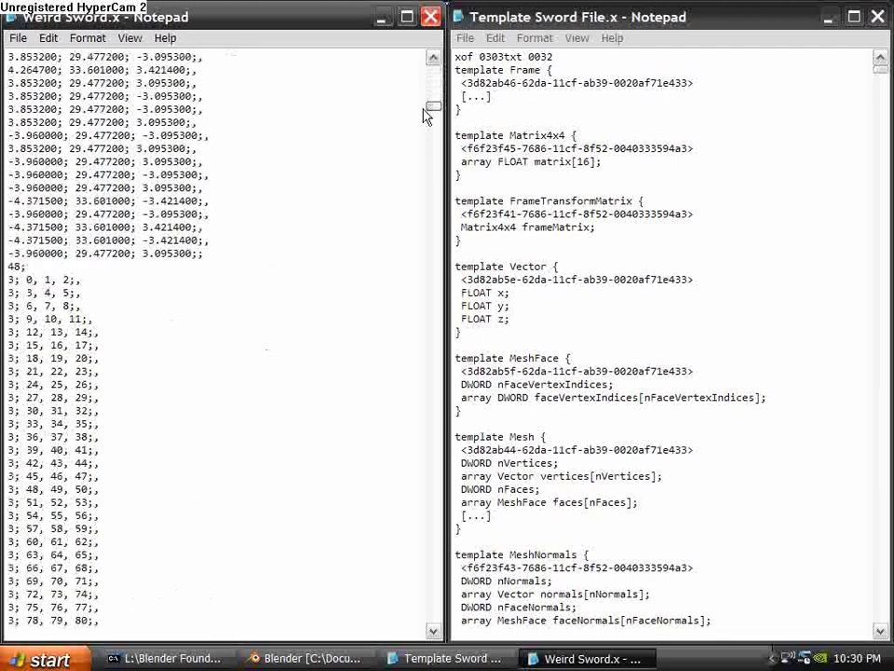
- Bring the Blender sword model forward and turn it to lie horizontally
left_click(331, 657)
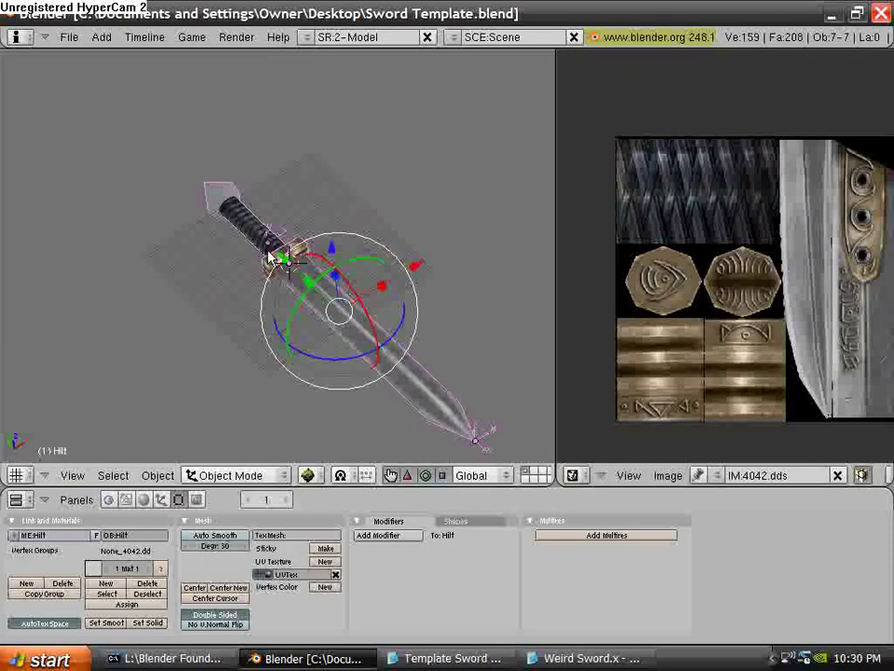
scroll(271, 263, "up", 3)
middle_click_drag(270, 263, 249, 325)
- Minimize Blender and scroll through Weird Sword.x back to the top
scroll(294, 298, "up", 6)
left_click(313, 657)
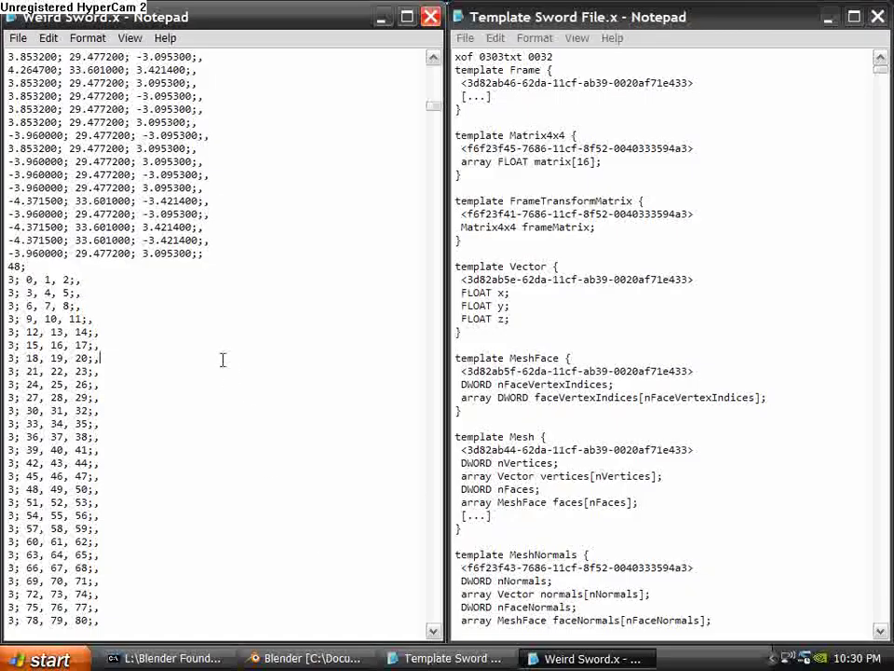
scroll(224, 354, "down", 7)
left_click_drag(439, 110, 433, 620)
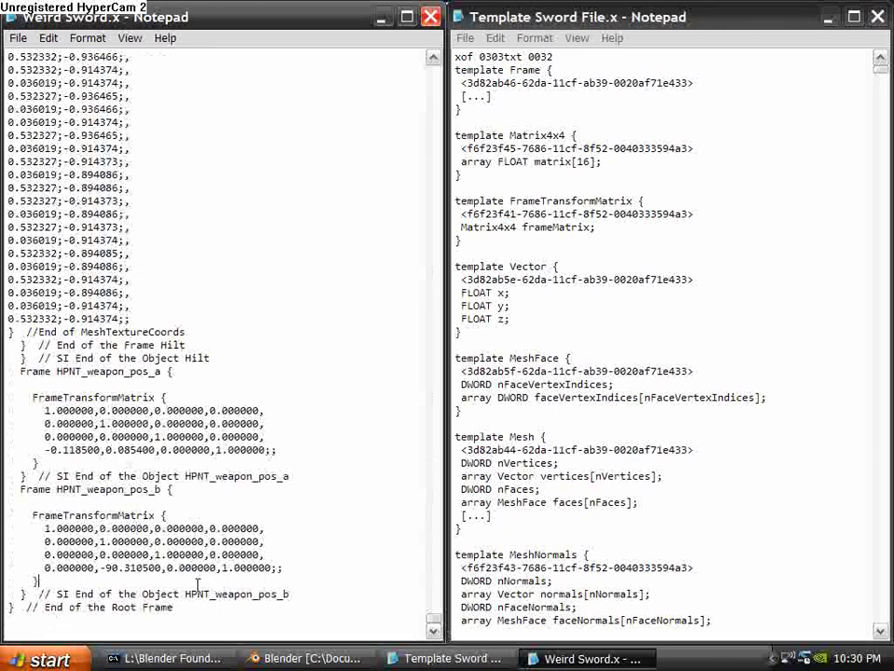
scroll(94, 401, "up", 4)
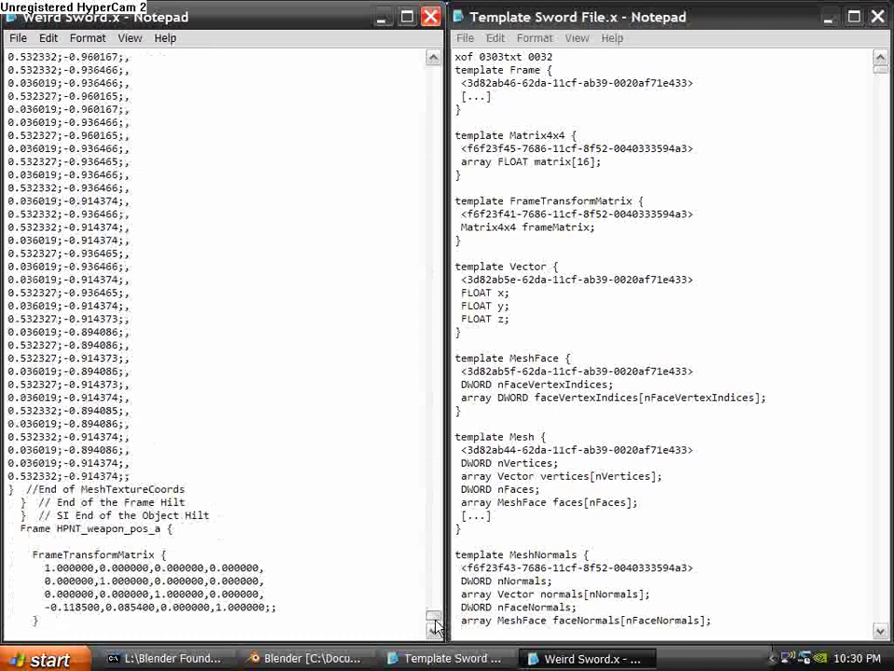
left_click_drag(432, 616, 433, 66)
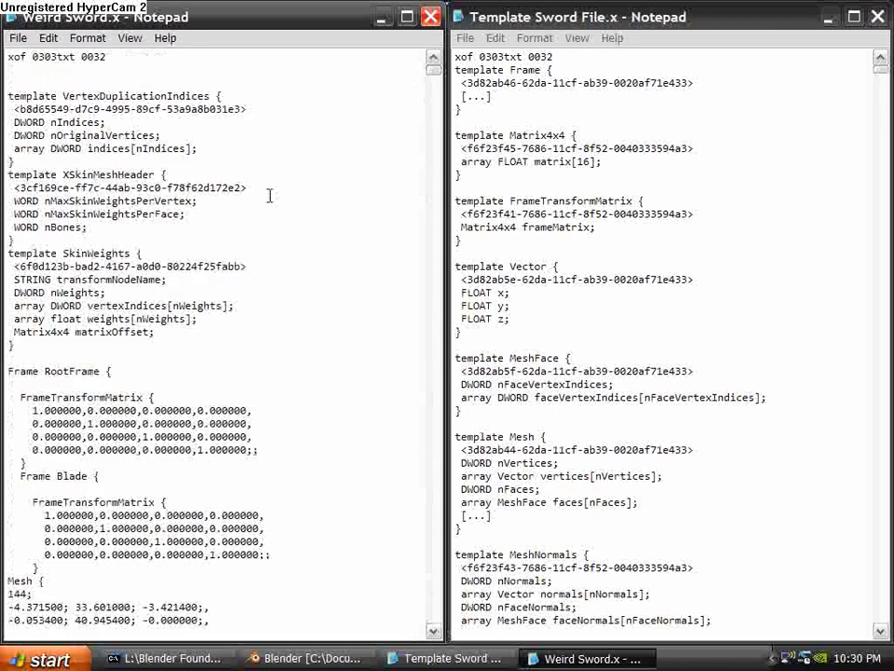
- Select from above Frame RootFrame down to the '// SI End of the Object Blade' comment
left_click(197, 359)
scroll(15, 430, "down", 1)
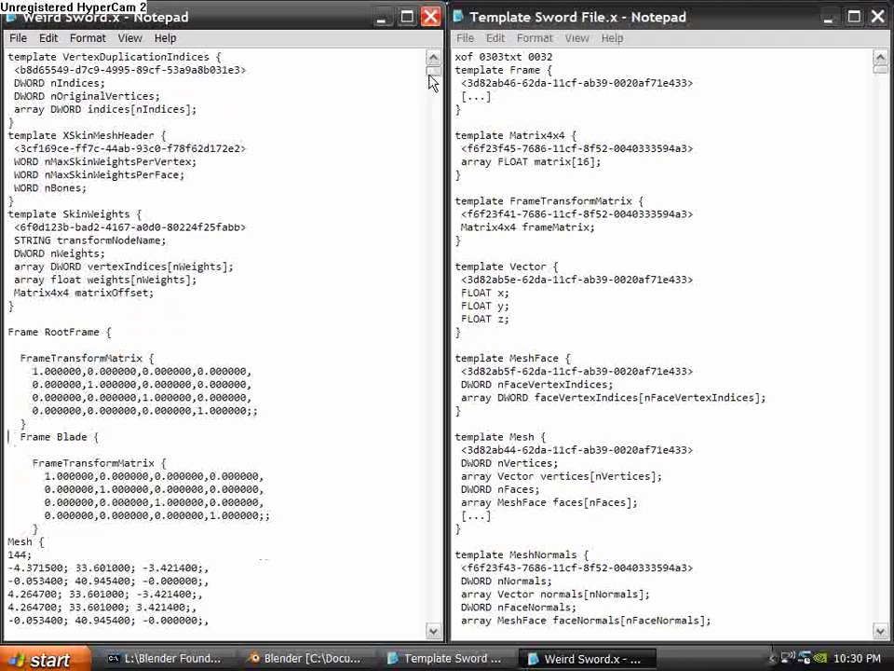
left_click_drag(432, 76, 405, 213)
scroll(339, 295, "up", 4)
scroll(323, 292, "up", 5)
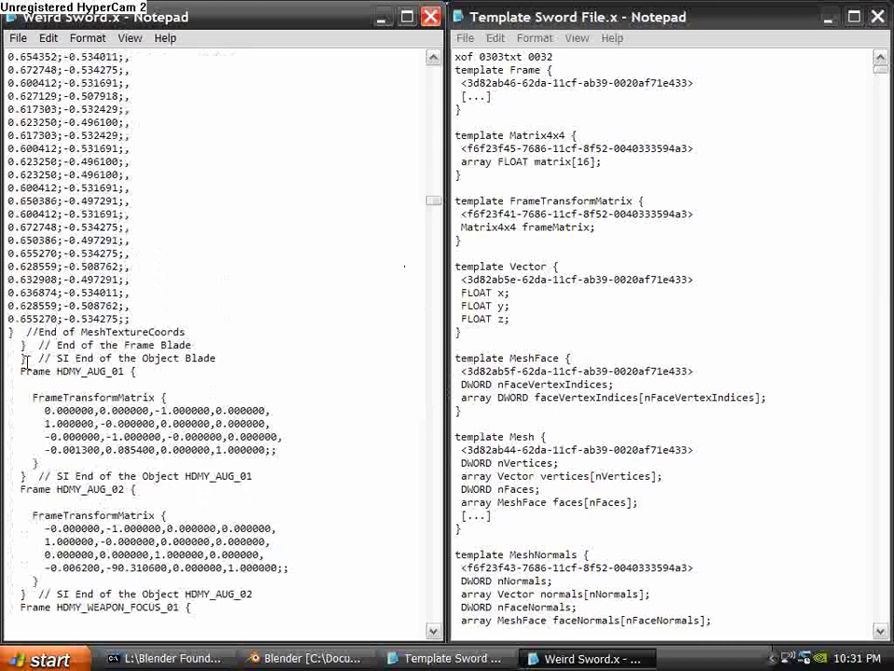
left_click(23, 358, "shift")
left_click(225, 358, "shift")
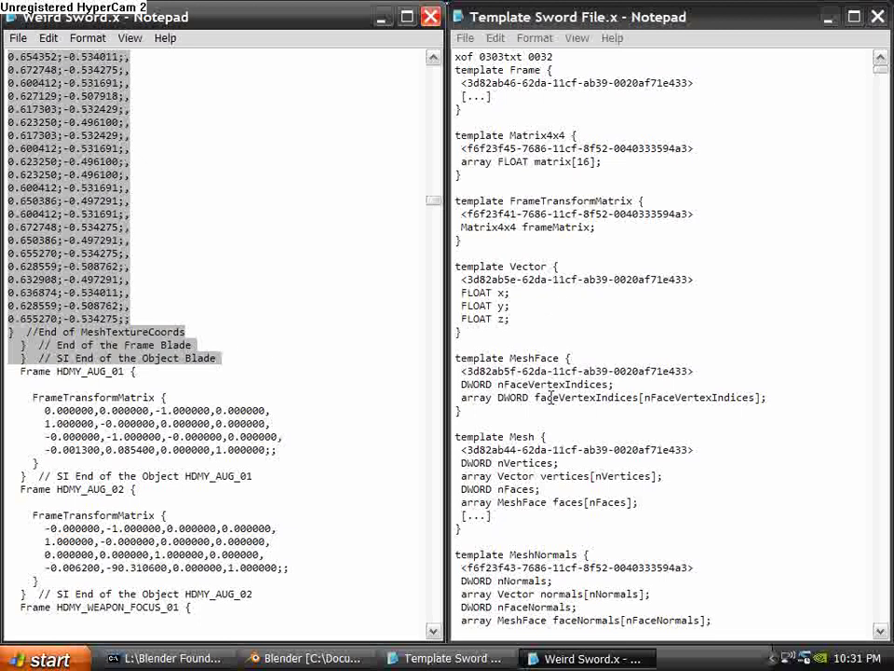
- Copy the selected Blade frame code from Weird Sword.x
right_click(123, 343)
left_click(182, 399)
left_click(635, 397)
scroll(629, 398, "down", 1)
scroll(628, 399, "down", 20)
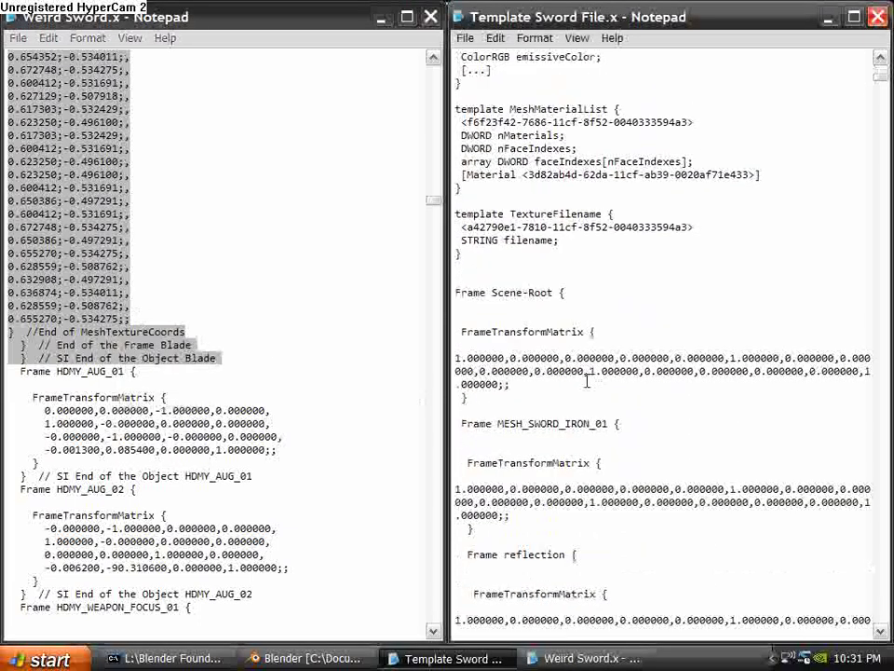
scroll(546, 380, "down", 4)
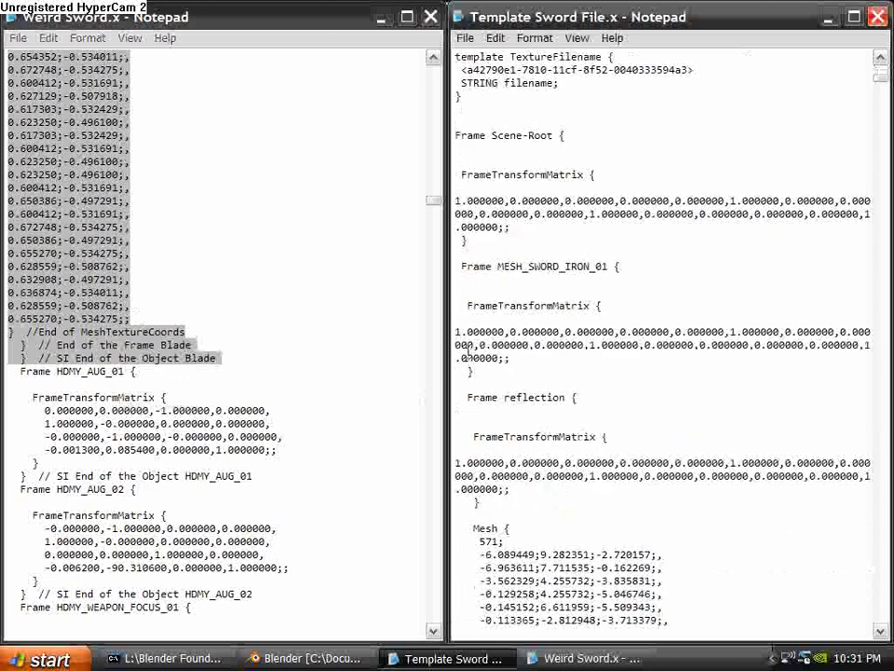
- Replace the template's Frame reflection block with the copied Blade code
left_click_drag(453, 399, 641, 476)
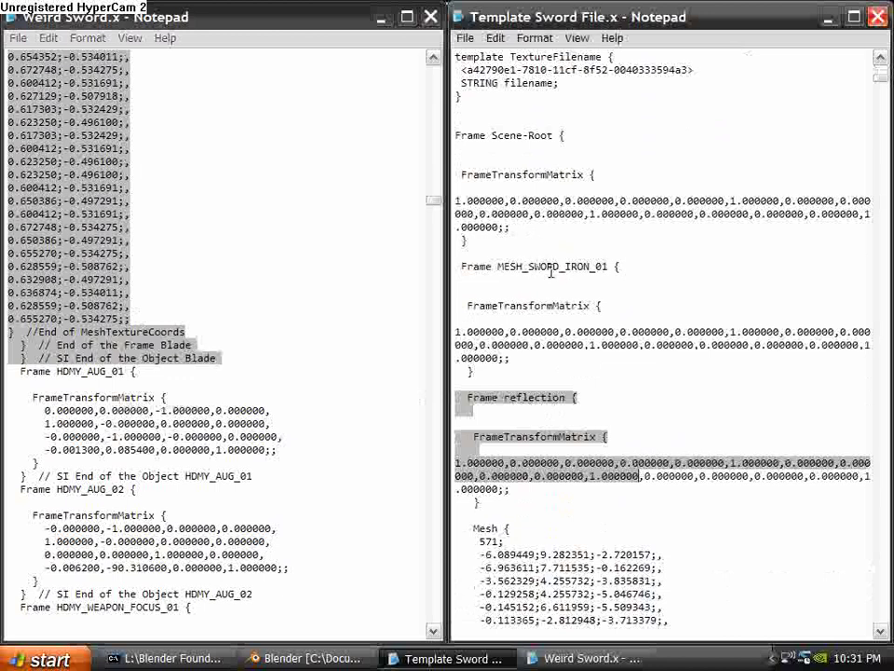
left_click(467, 399)
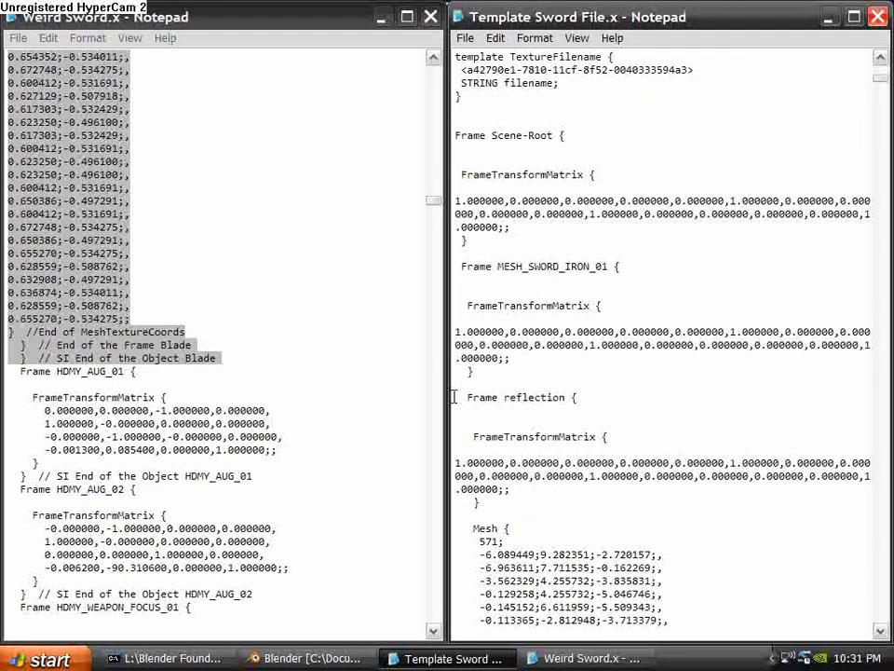
scroll(728, 273, "down", 2)
left_click_drag(876, 83, 882, 631)
scroll(574, 416, "up", 20)
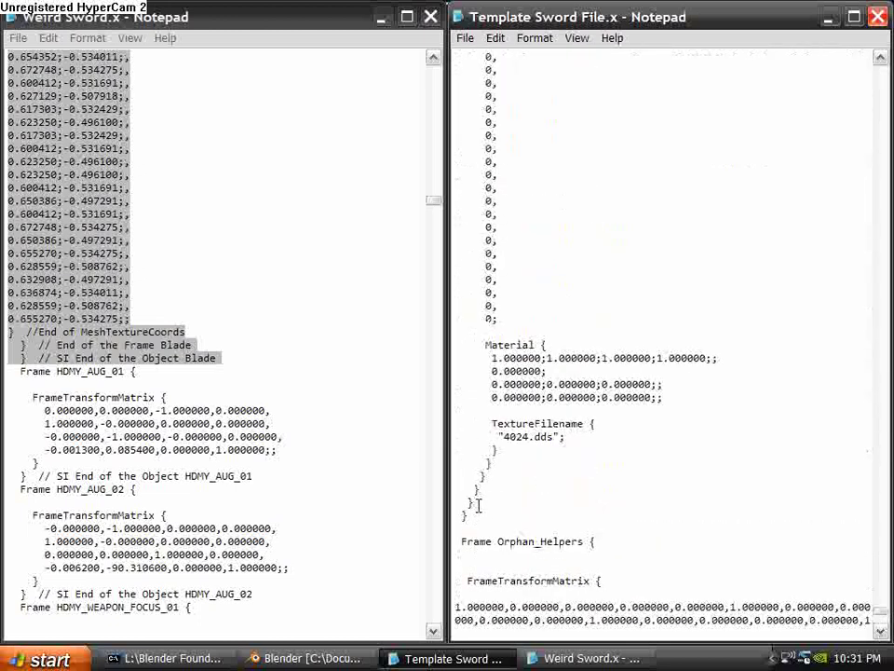
left_click(478, 503, "shift")
scroll(522, 493, "down", 2)
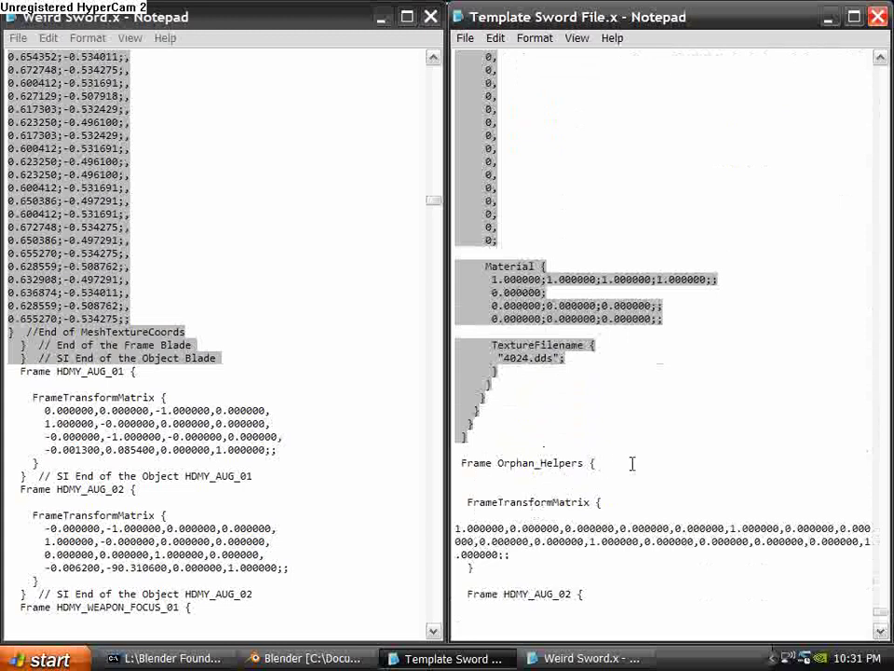
key("Delete")
key("ctrl+v")
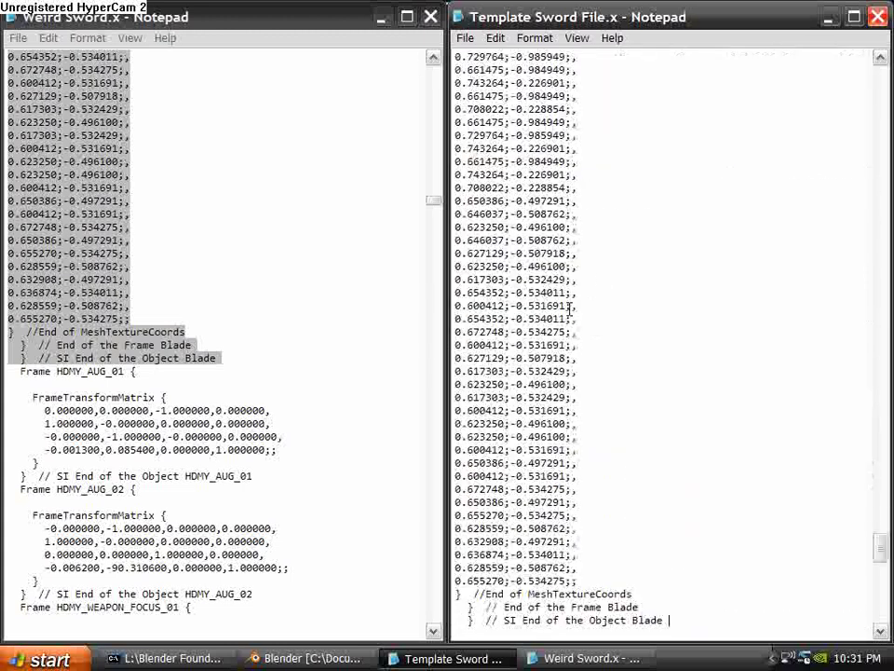
scroll(598, 369, "down", 7)
left_click_drag(880, 557, 866, 166)
scroll(507, 226, "up", 2)
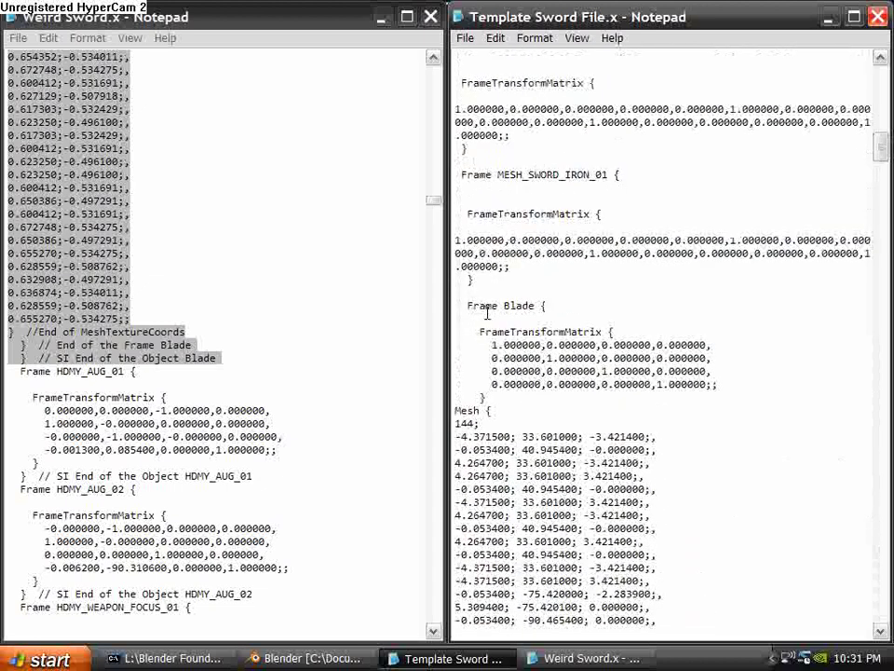
- Copy Weird Sword.x's code from Frame Hilt through '// SI End of the Object Hilt'
left_click_drag(878, 159, 883, 557)
left_click(89, 383)
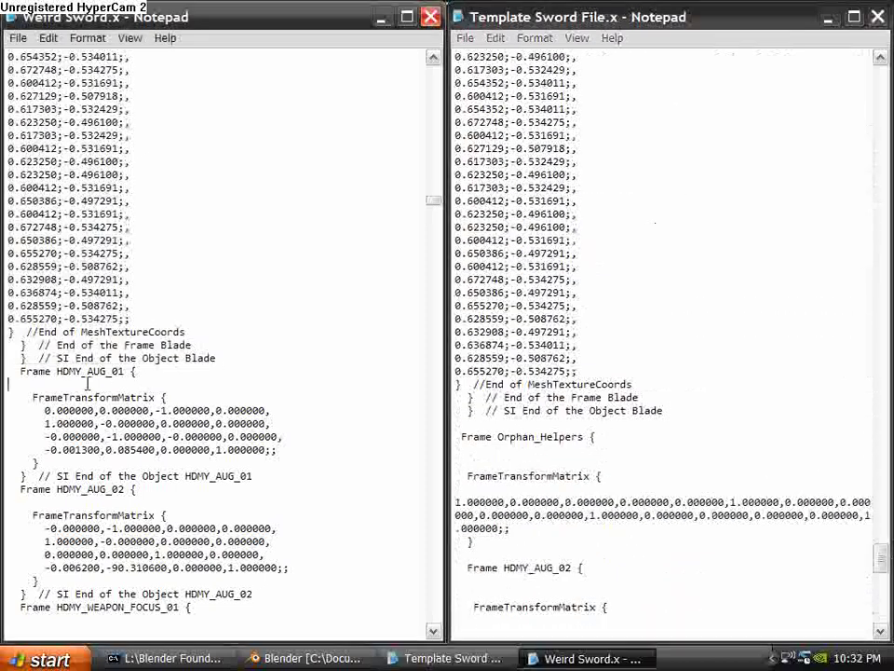
scroll(89, 383, "down", 10)
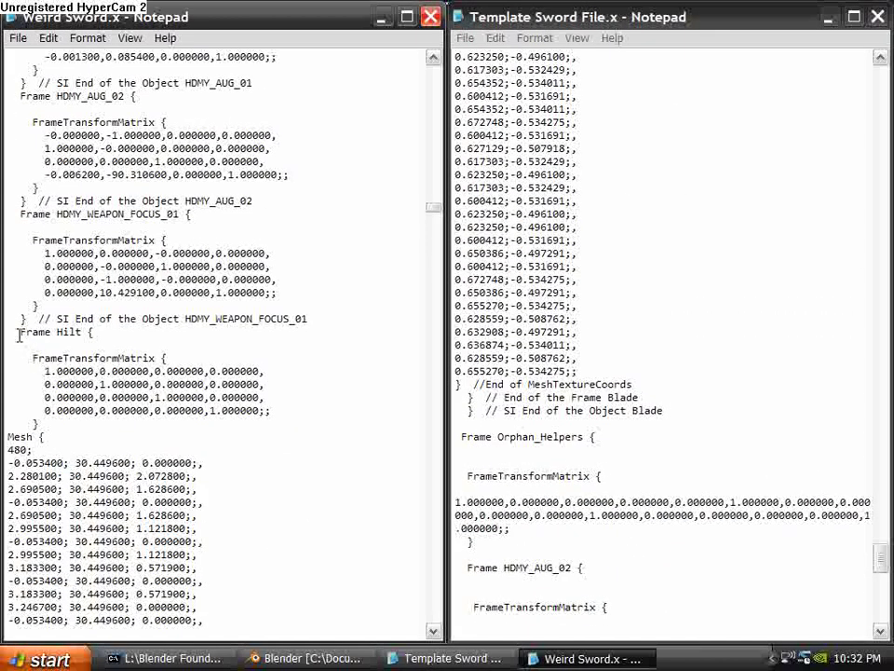
mouse_move(7, 332)
left_mouse_down()
mouse_move(82, 333)
mouse_move(8, 335)
left_mouse_up()
left_click_drag(433, 207, 452, 624)
scroll(391, 549, "down", 11)
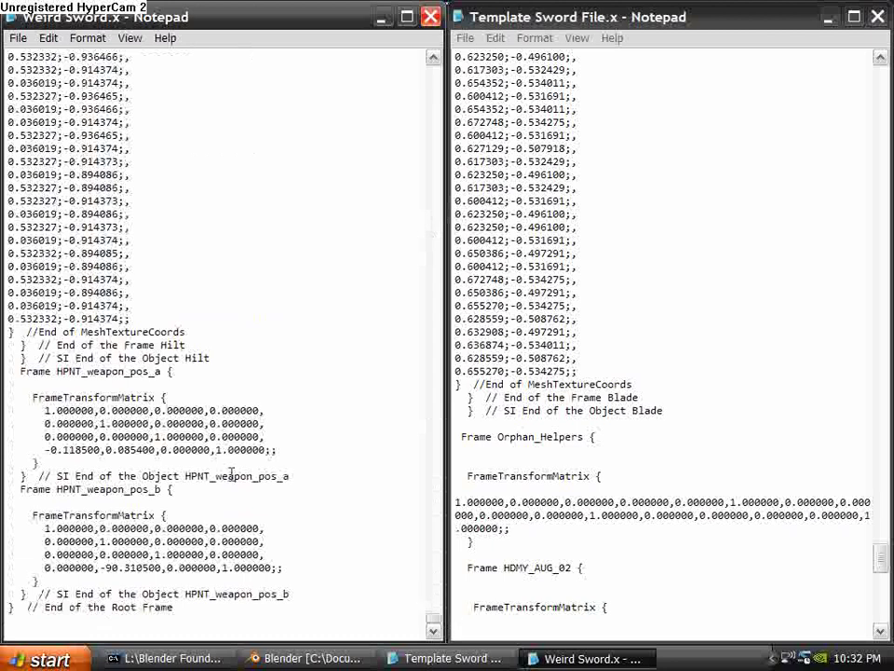
left_click(26, 357, "shift")
left_click(216, 357, "shift")
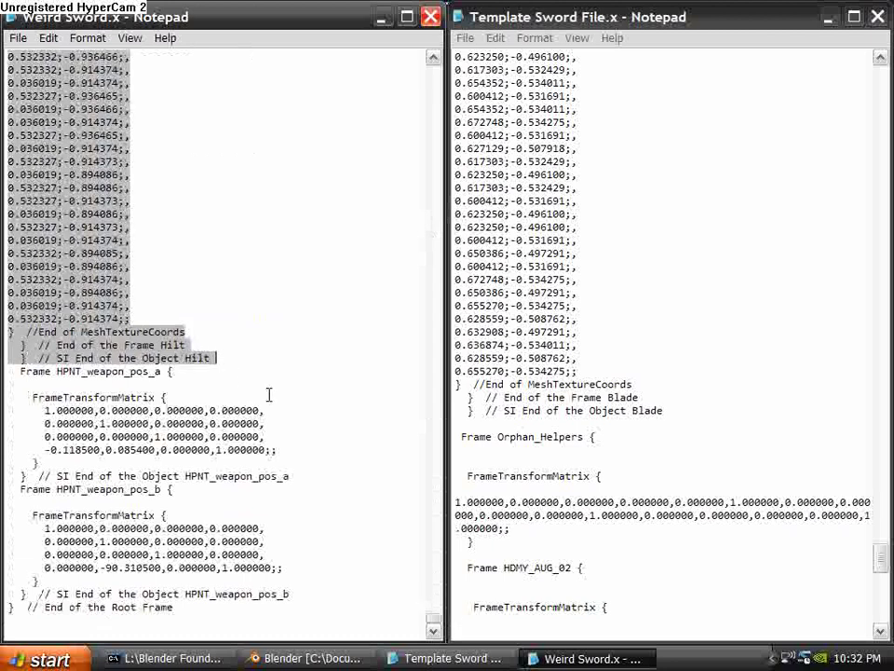
right_click(151, 333)
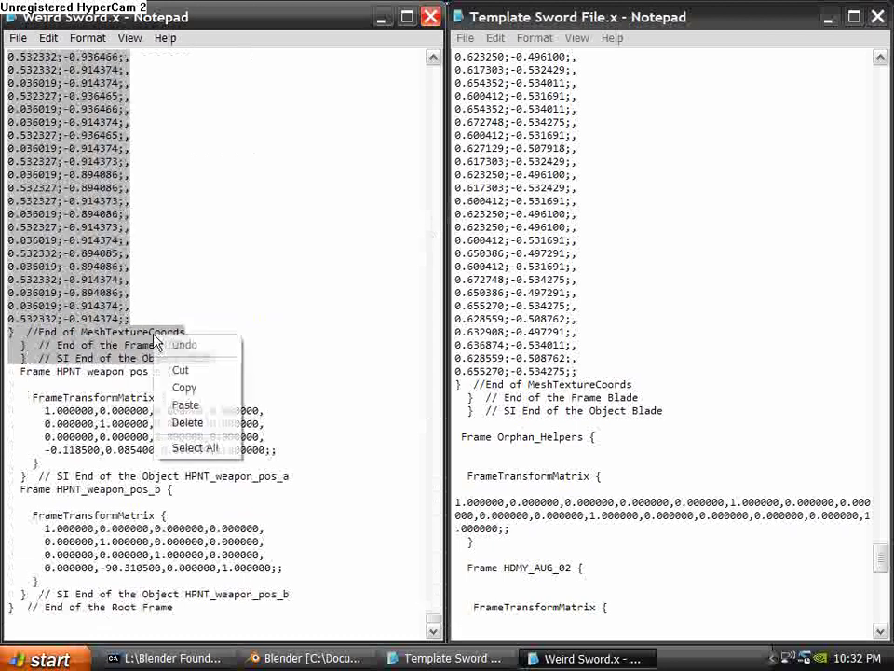
left_click(187, 388)
- Paste the Hilt code into the template after the Blade block, adding a blank line
left_click(498, 423)
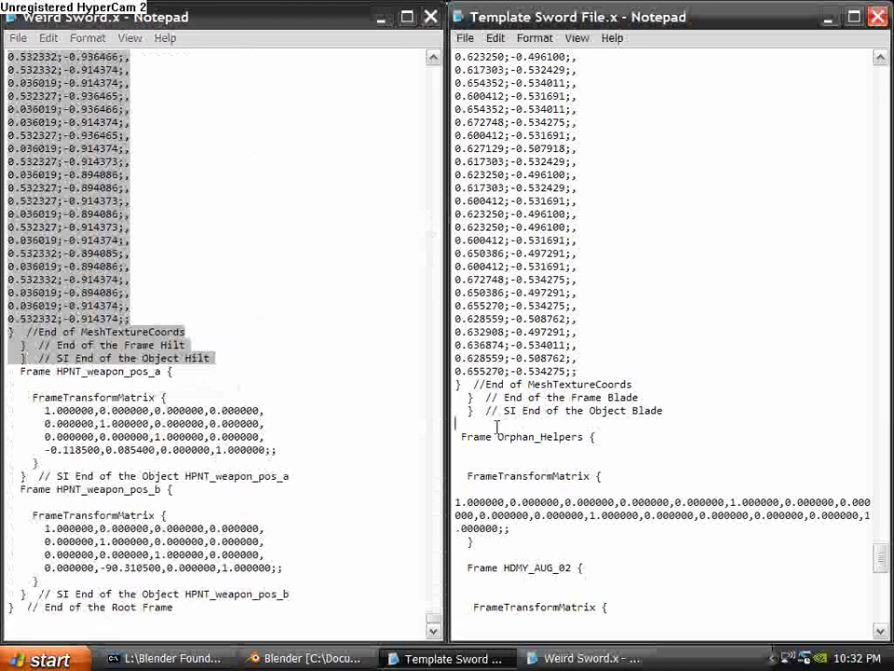
right_click(456, 427)
left_click(531, 500)
scroll(671, 493, "down", 4)
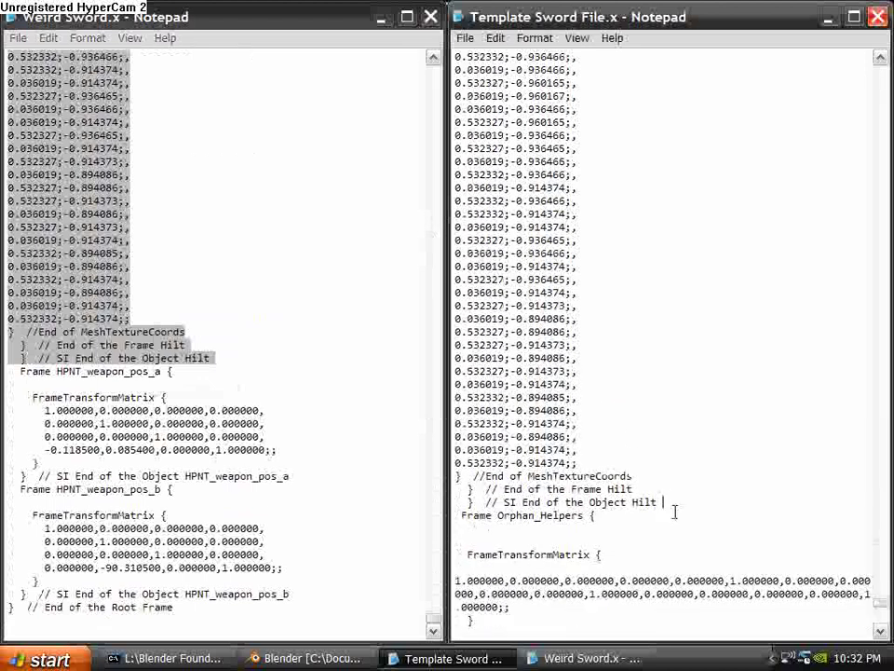
key("Return")
key("Return")
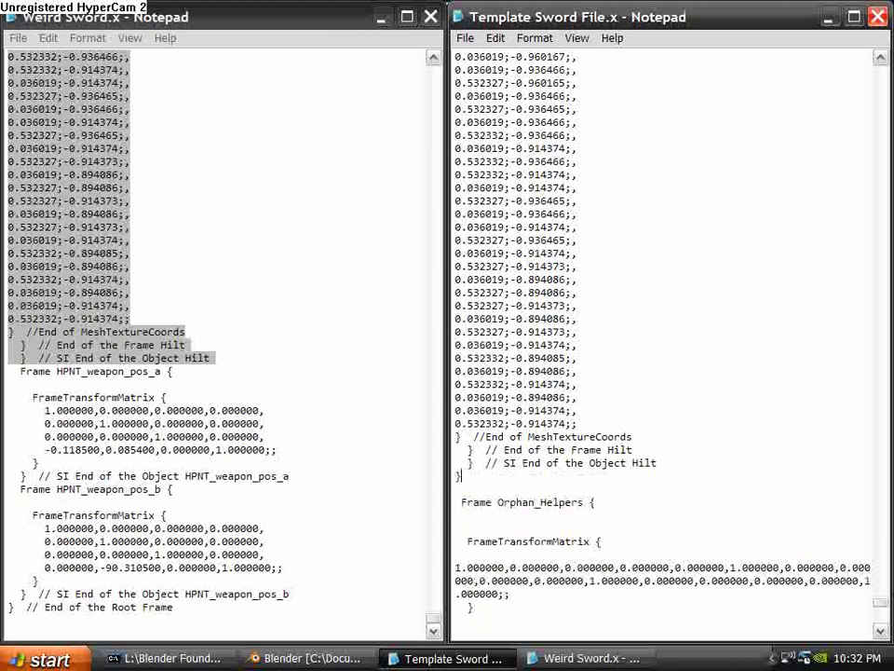
left_click_drag(878, 615, 857, 97)
- Scroll through the assembled template and Weird Sword.x to compare their Blade and Hilt code
left_click(679, 391)
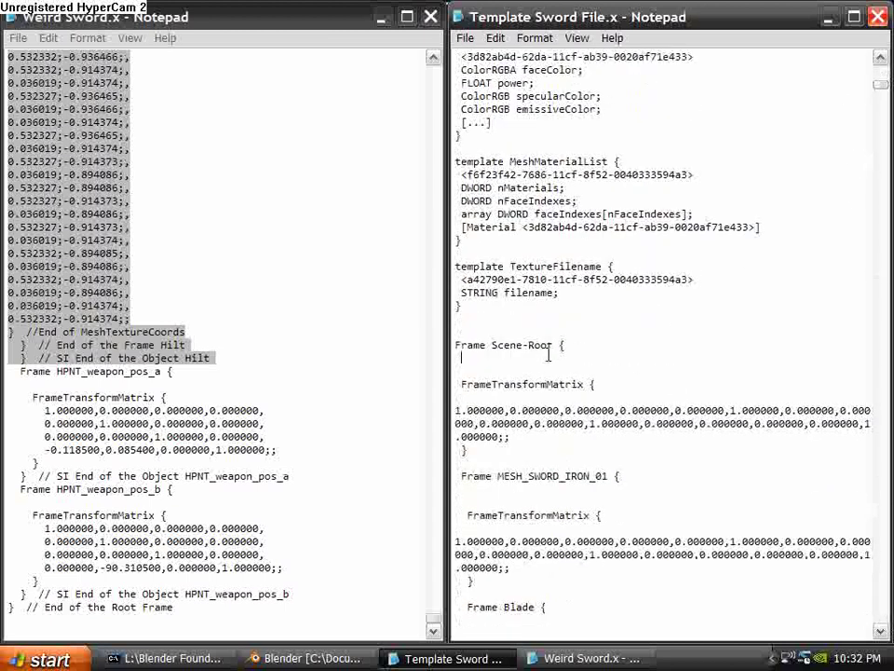
scroll(555, 391, "down", 2)
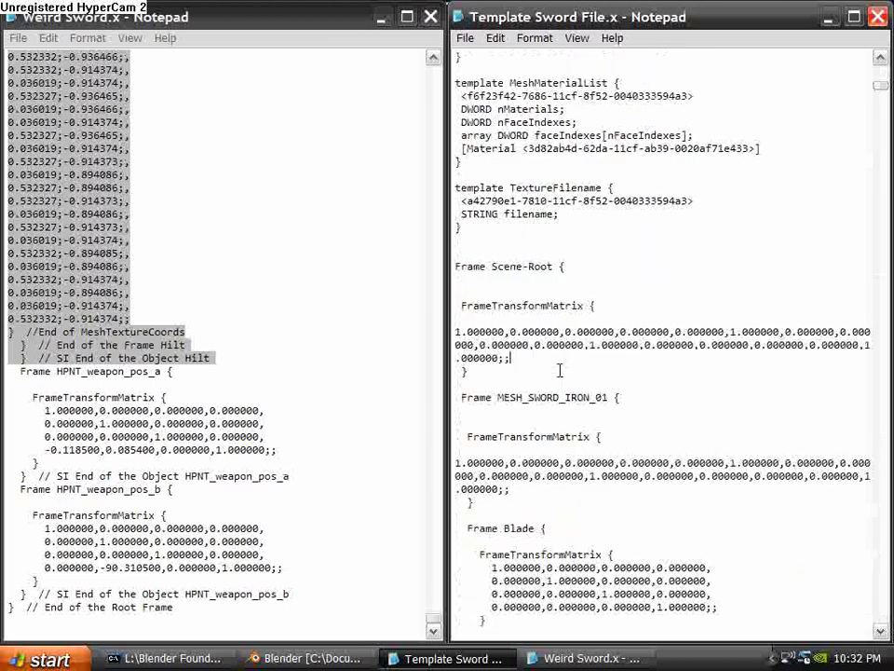
scroll(766, 348, "down", 5)
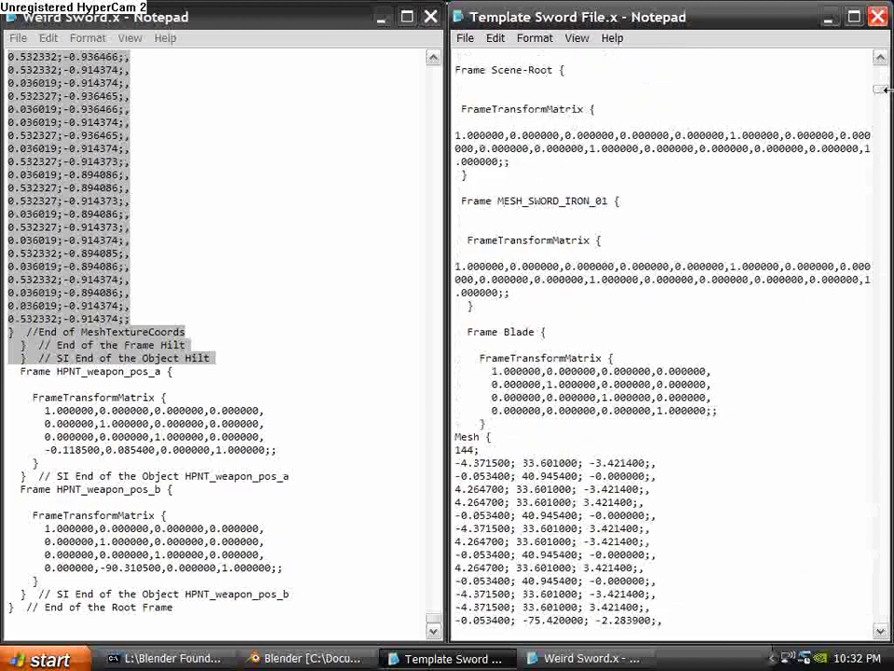
left_click_drag(882, 88, 880, 601)
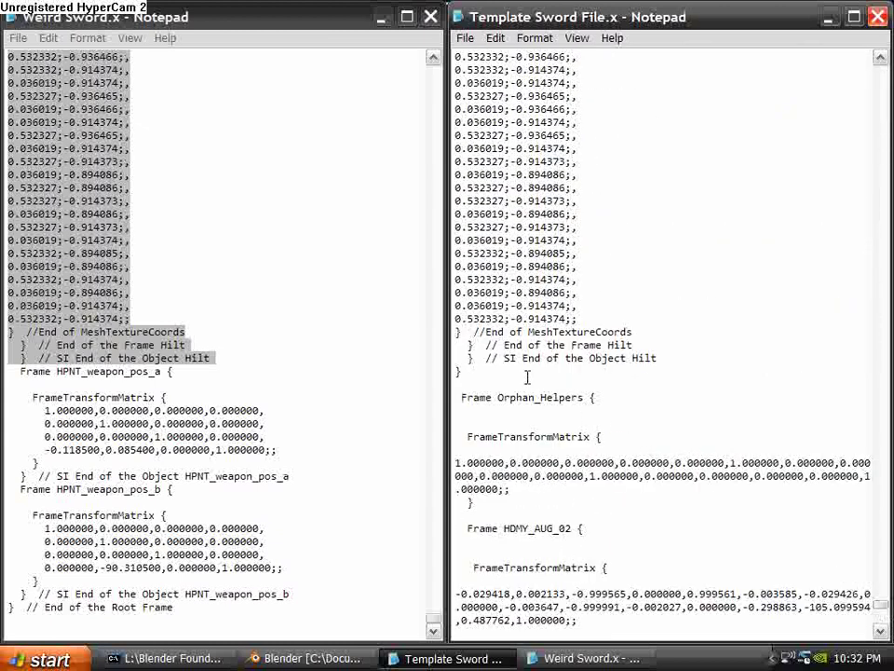
left_click(131, 358)
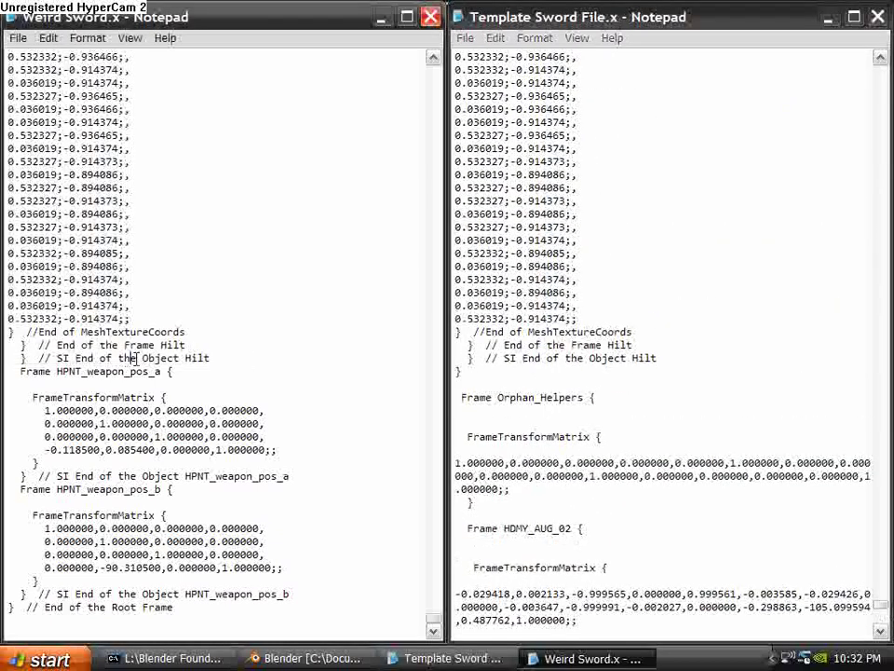
scroll(274, 407, "up", 4)
scroll(274, 407, "down", 4)
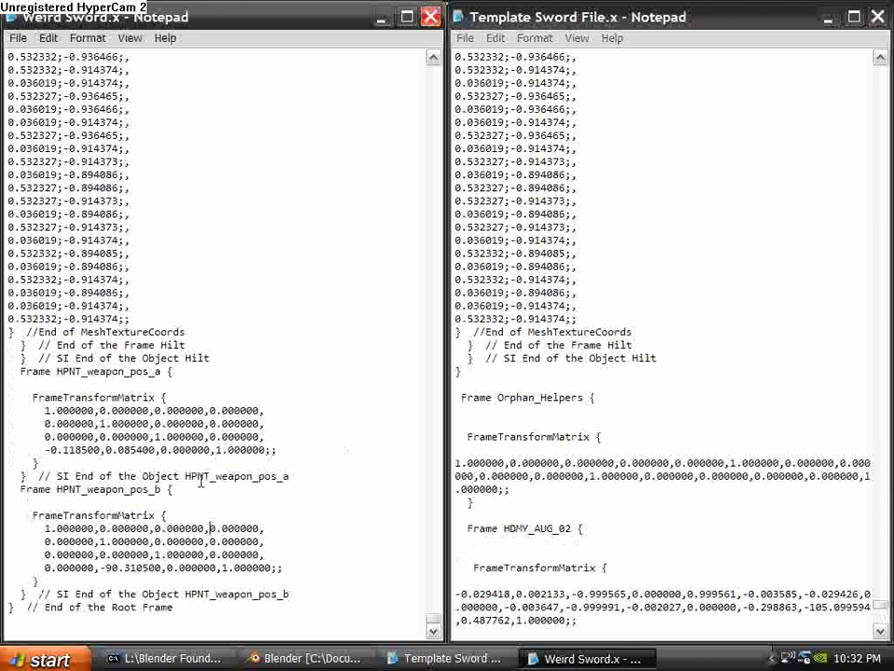
left_click(194, 437)
left_click_drag(434, 621, 418, 74)
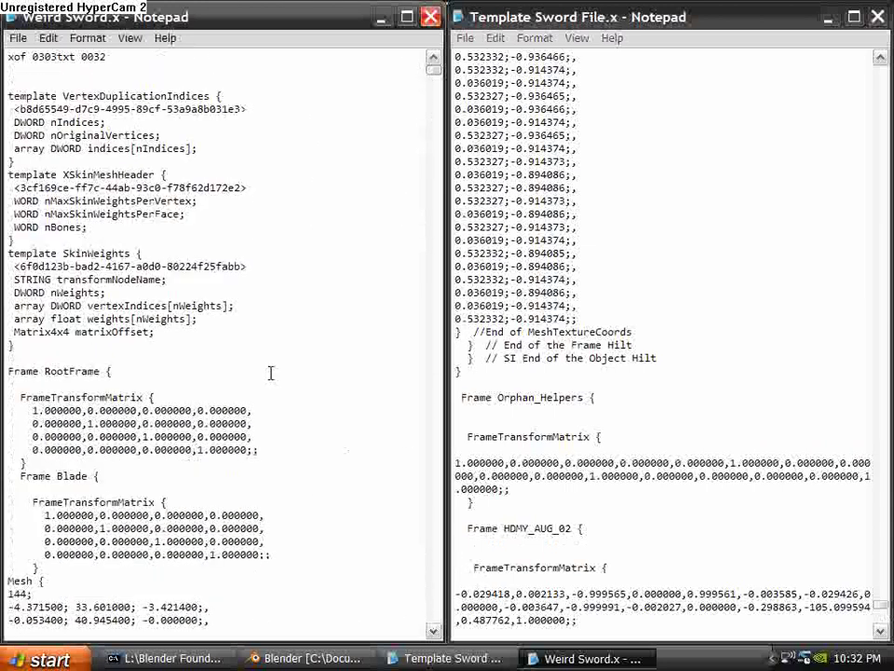
scroll(271, 372, "down", 4)
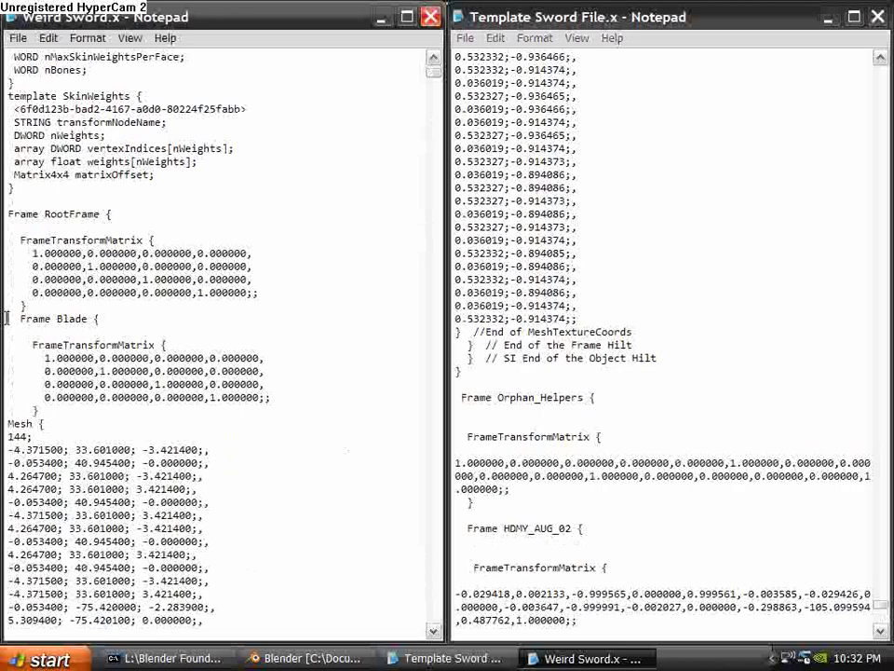
left_click_drag(434, 71, 429, 626)
- Select the Hilt texture coordinates through the end comment, then select the Hilt in Blender
left_click_drag(7, 57, 221, 357)
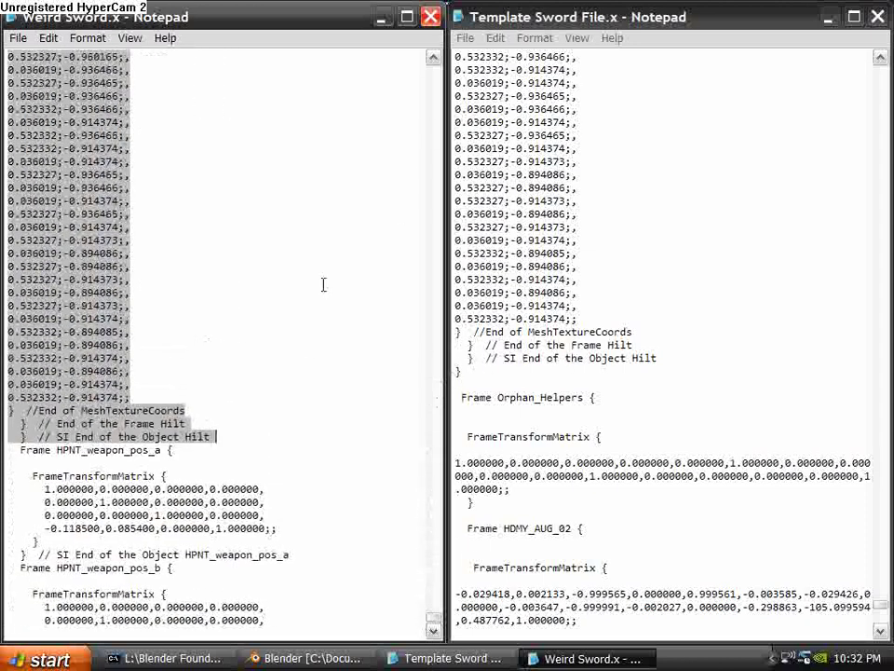
key("ctrl+v")
left_click_drag(430, 617, 428, 67)
scroll(277, 384, "down", 2)
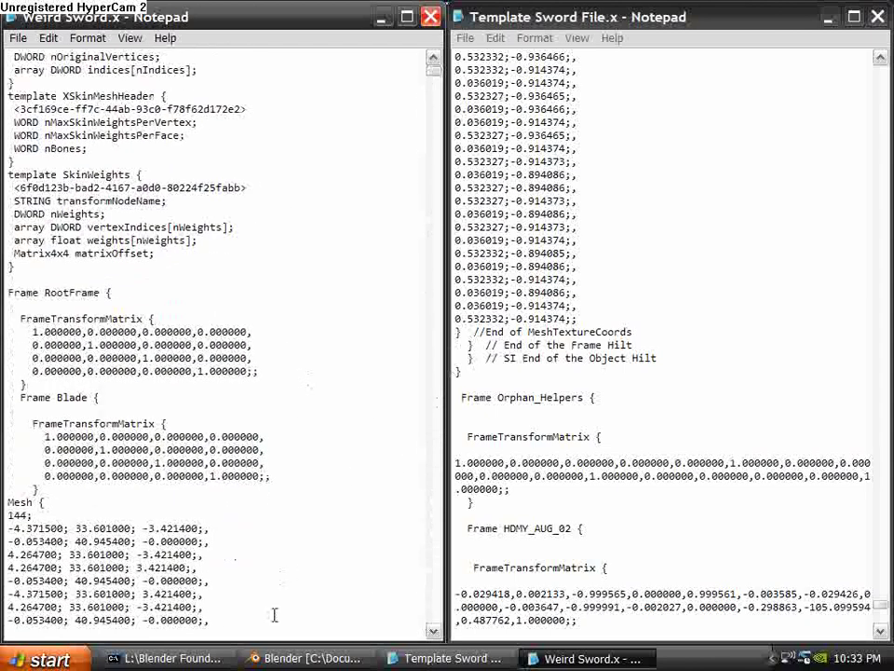
left_click(307, 658)
right_click(113, 367)
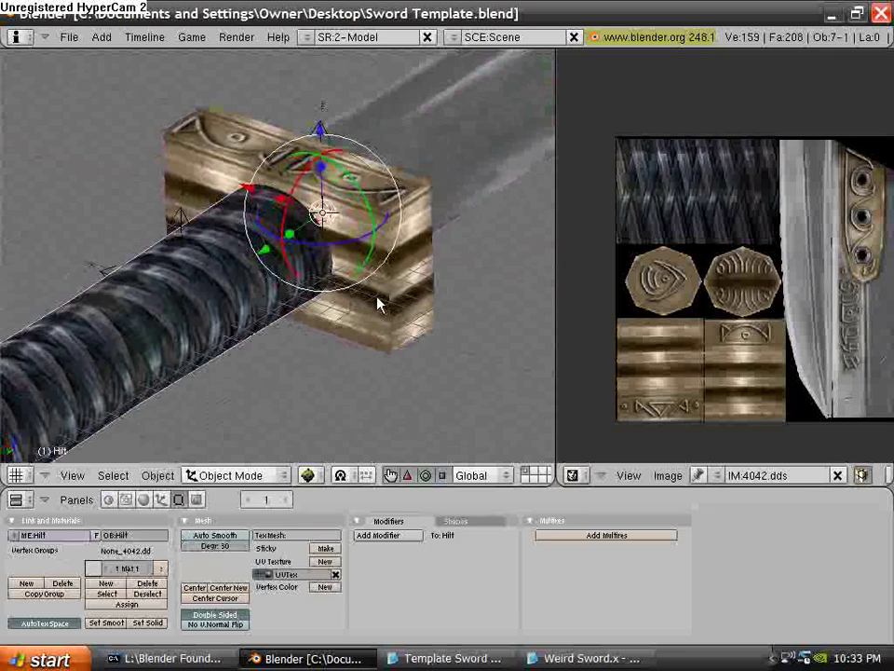
- Orbit around the sword hilt and zoom out to see the whole sword
middle_click_drag(377, 303, 303, 322)
scroll(264, 336, "down", 4)
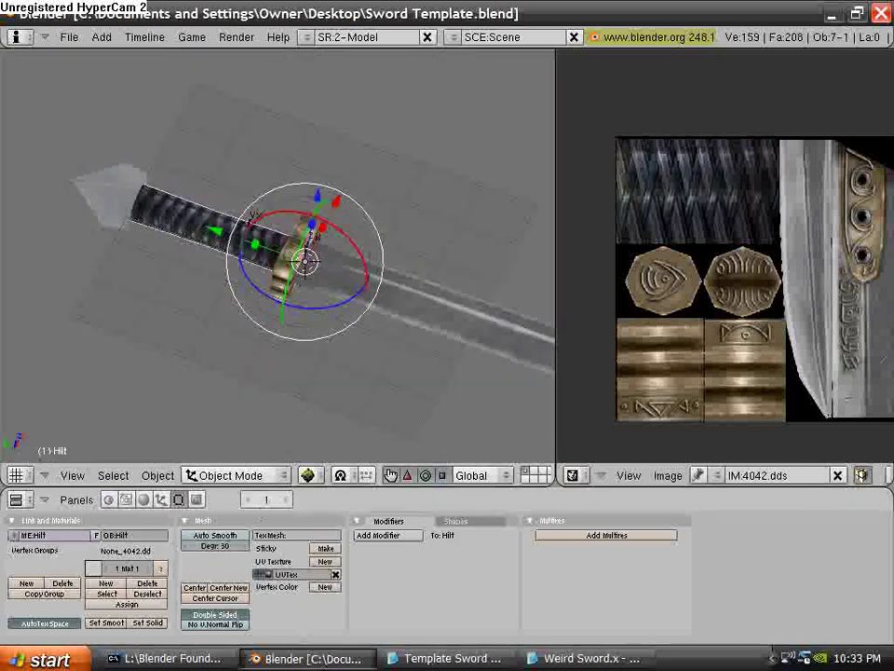